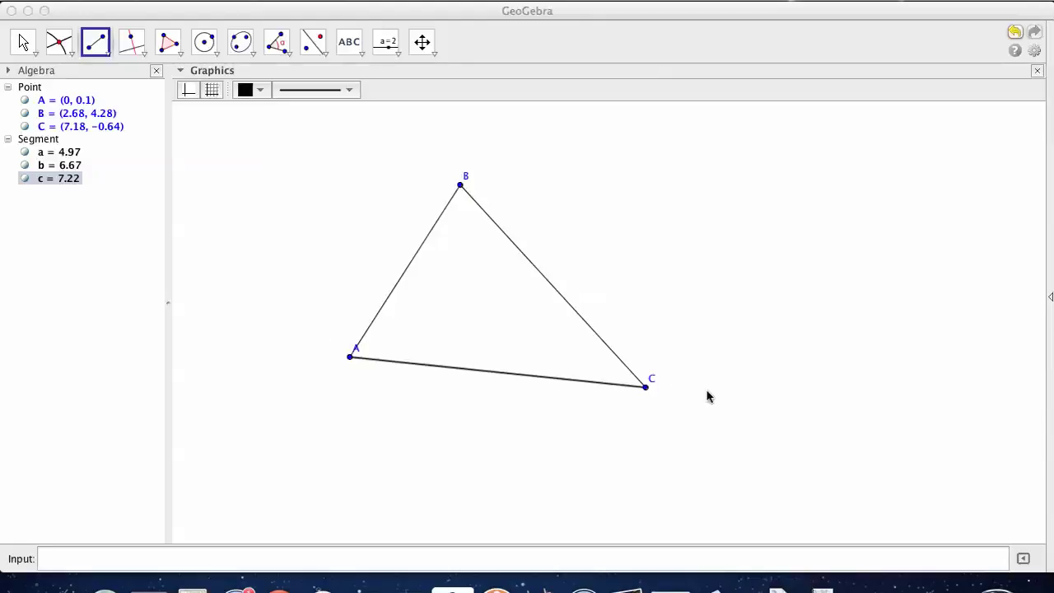
Expand the Circle tool's dropdown to show the circle construction options beside triangle ABC.
left_click(211, 51)
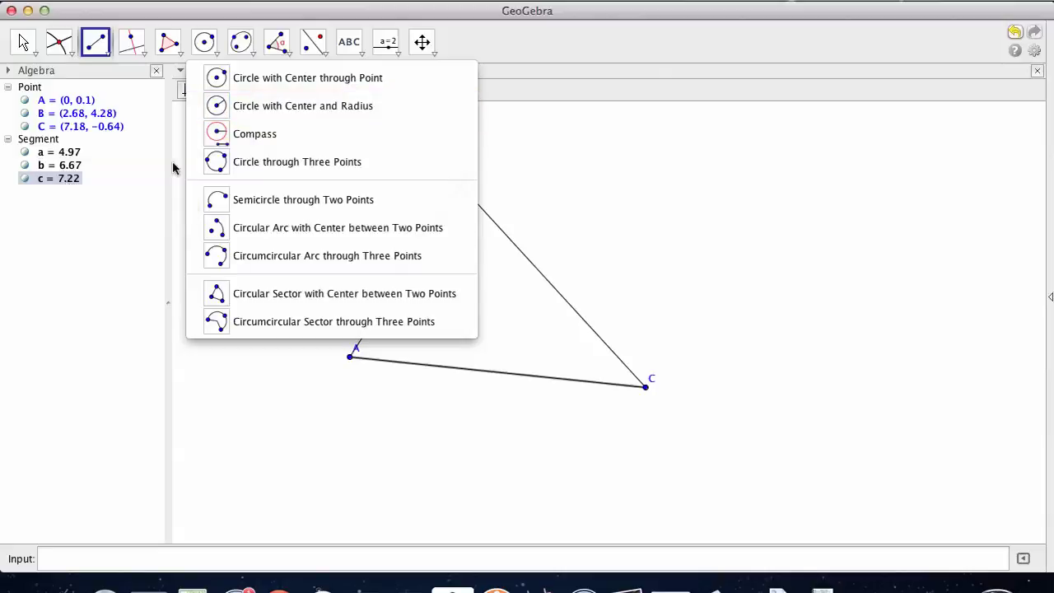
Draw circles d, e and f of radius 4 centred on B, C and A.
left_click(306, 108)
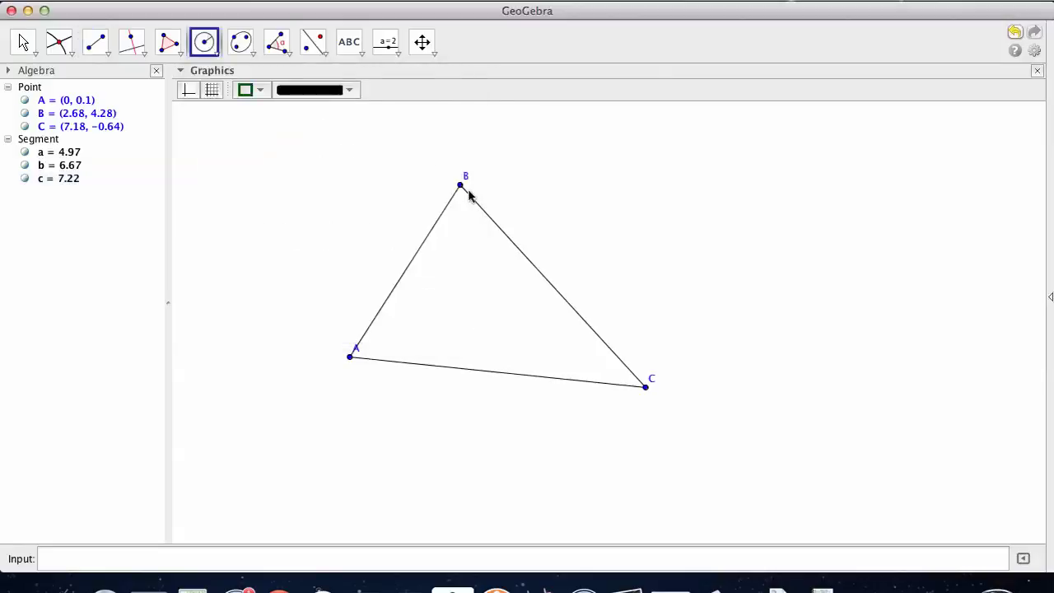
left_click(461, 186)
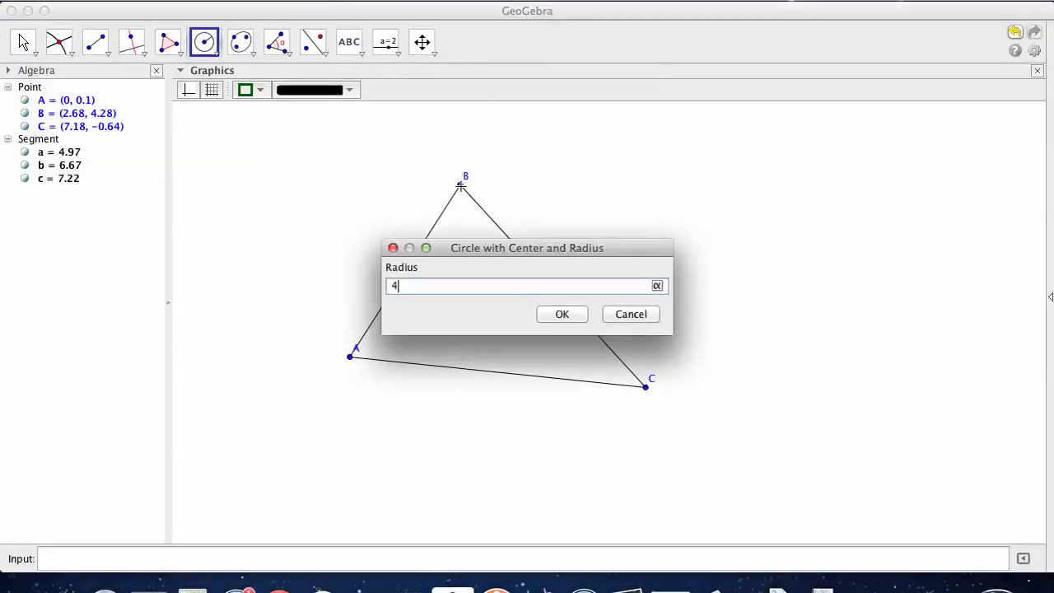
left_click(561, 313)
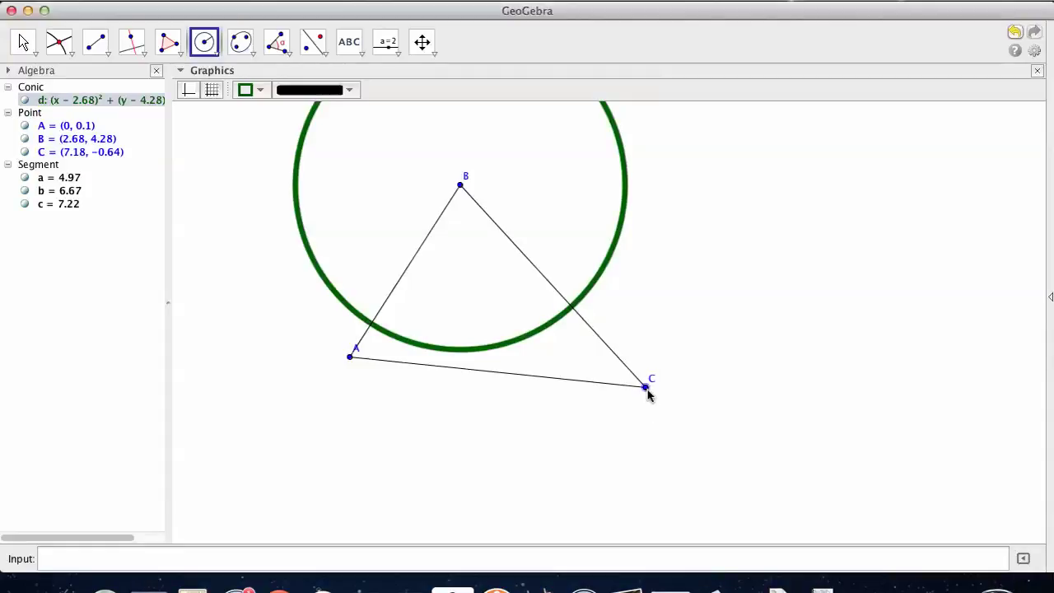
left_click(645, 386)
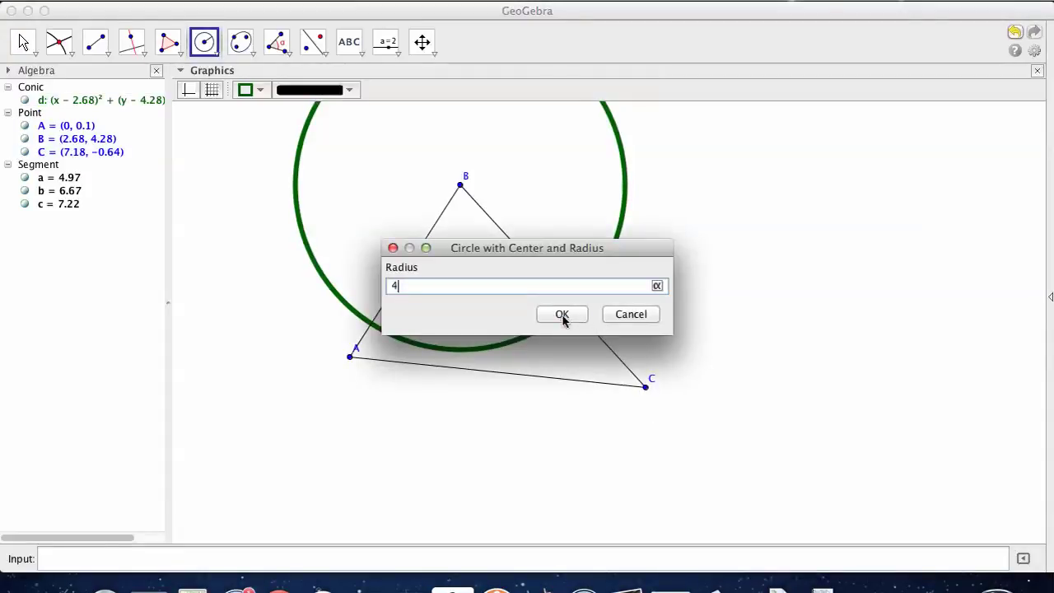
left_click(562, 315)
left_click(350, 357)
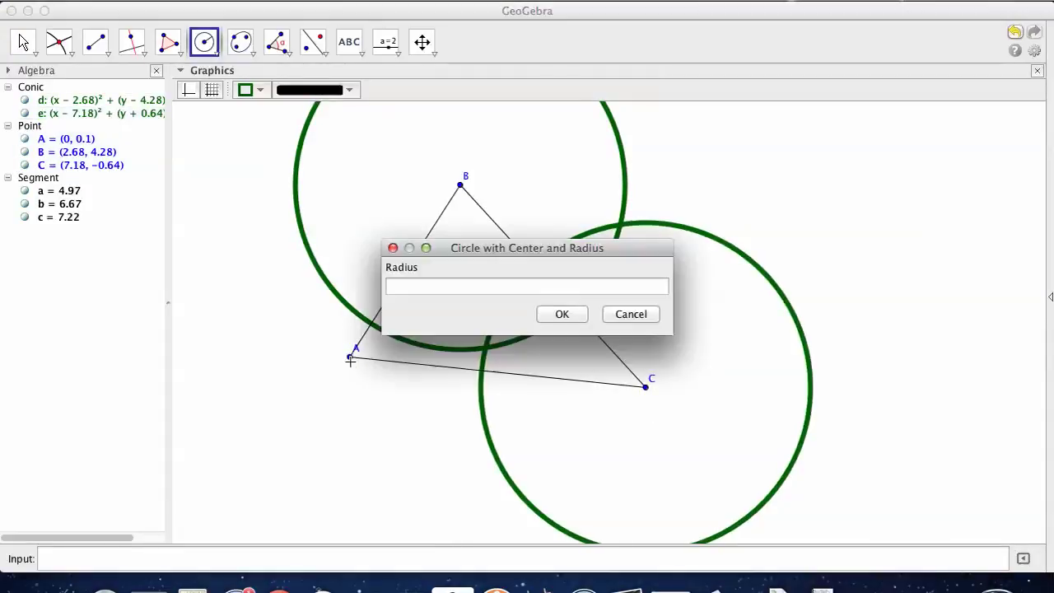
type("4")
left_click(553, 313)
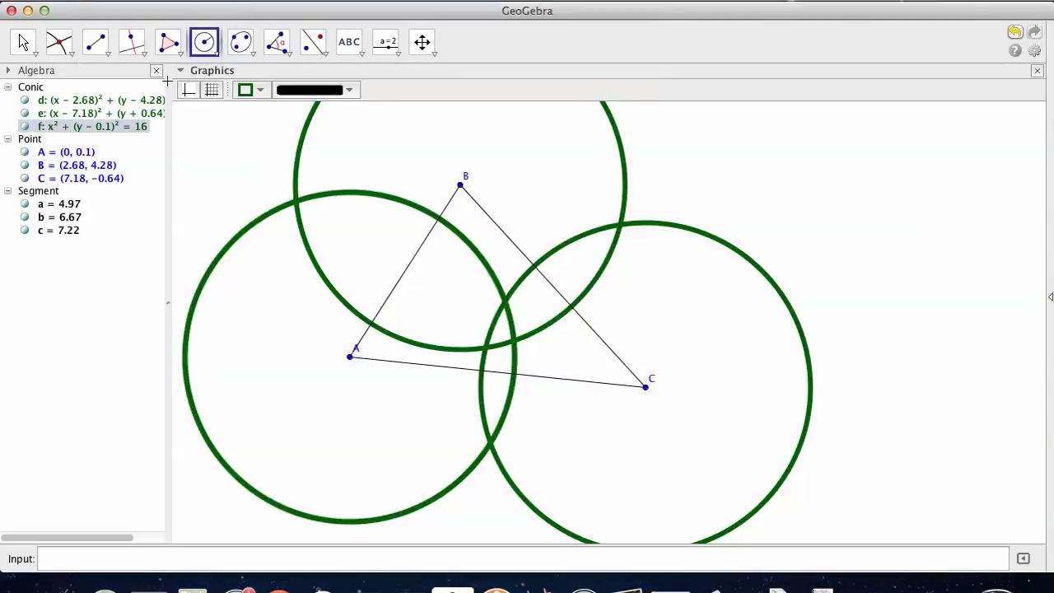
Mark intersection points D and E where the circles around A and B cross.
left_click(105, 55)
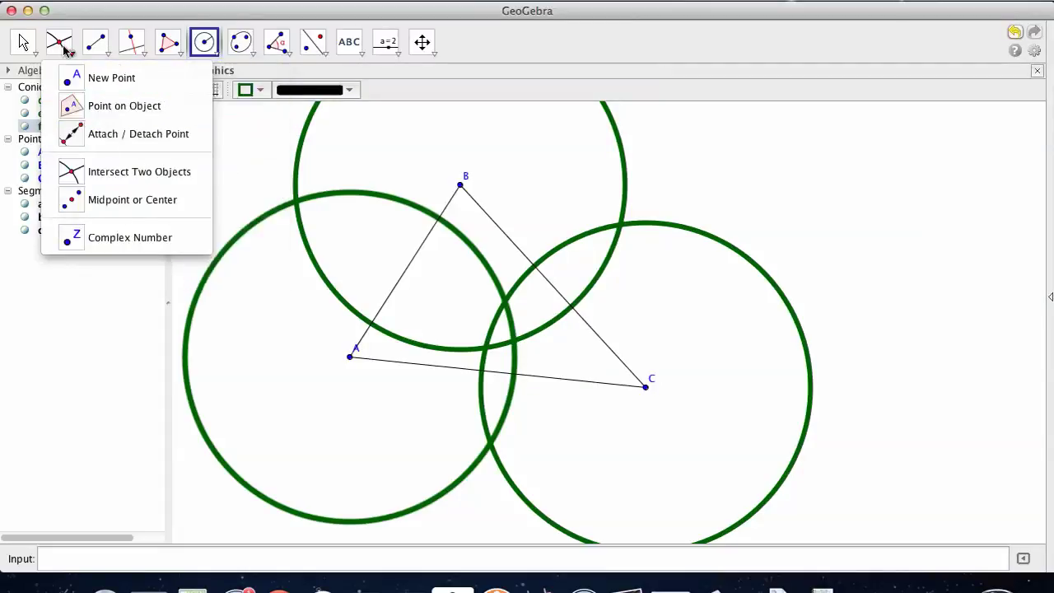
left_click(64, 39)
left_click(64, 40)
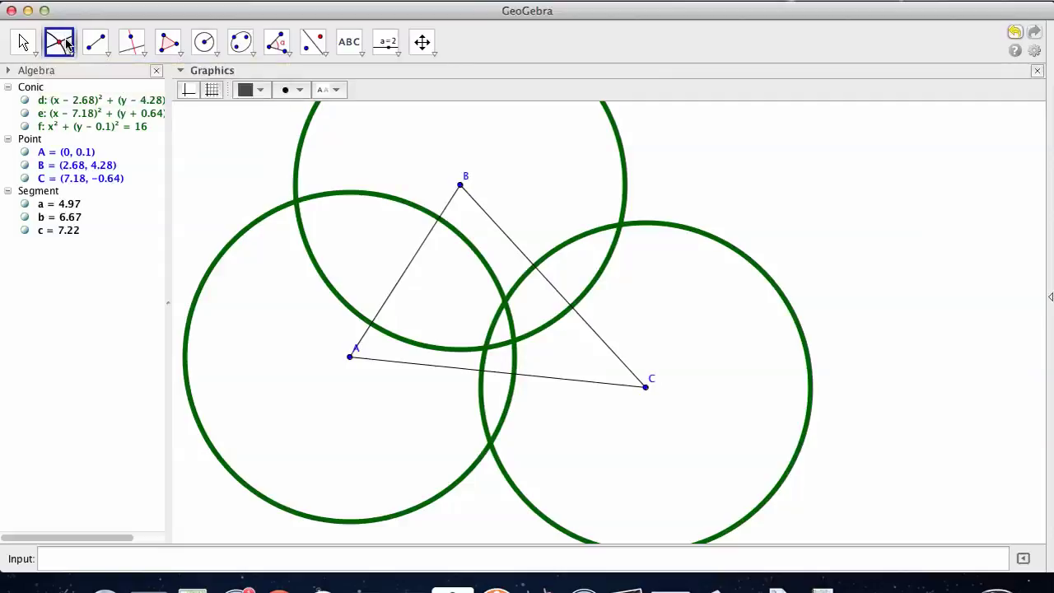
left_click(66, 42)
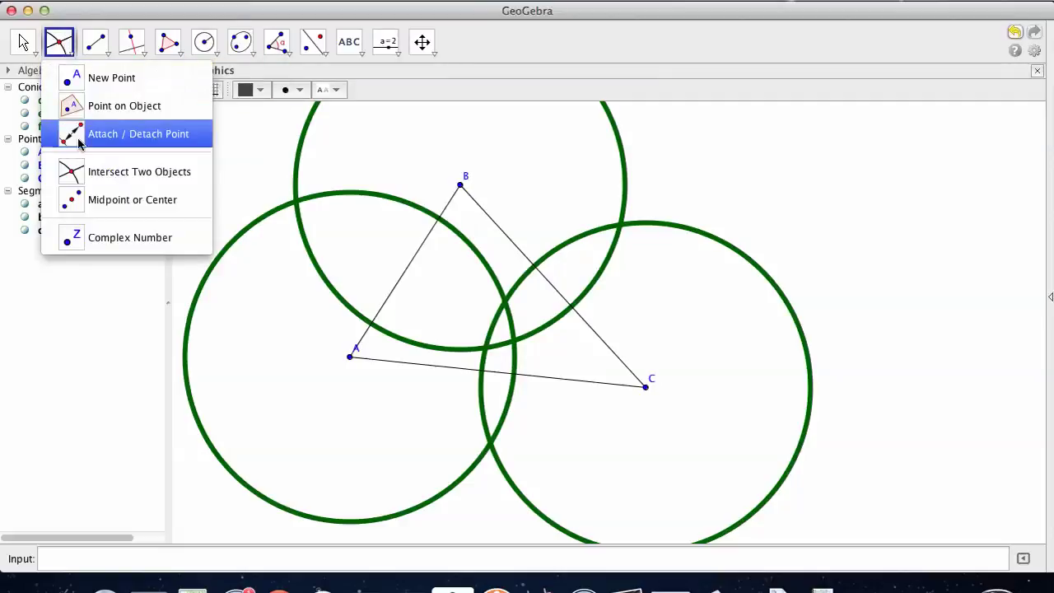
left_click(91, 178)
left_click(297, 158)
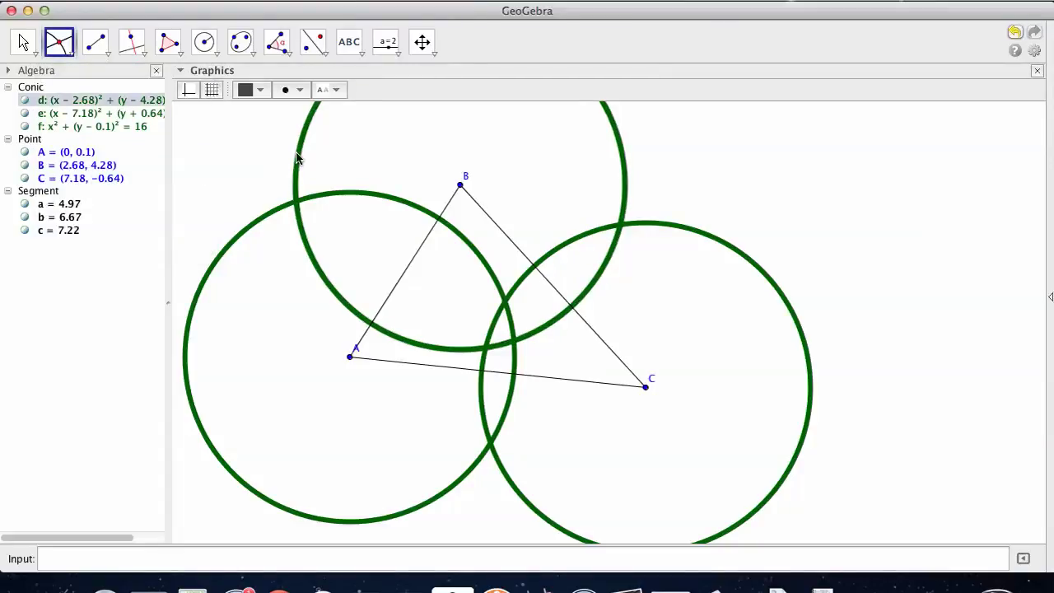
left_click(268, 211)
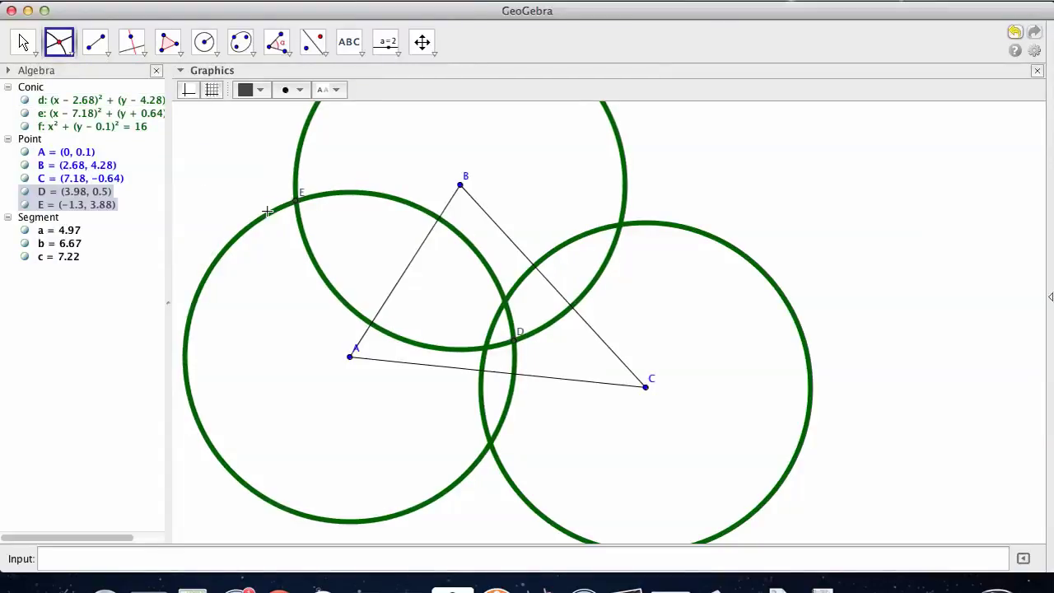
Join E and D with segment g (6.27).
left_click(98, 48)
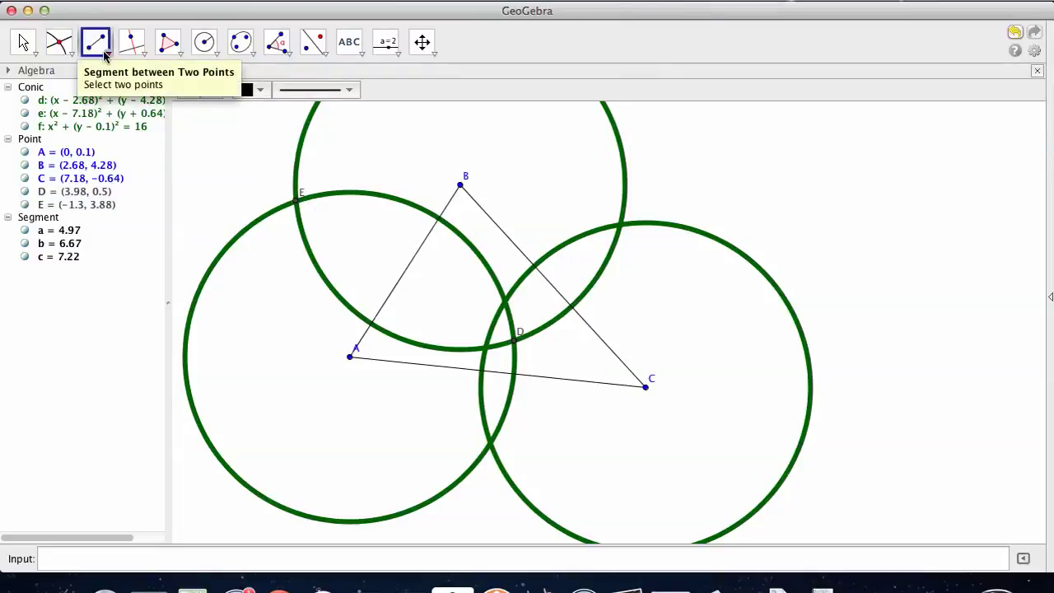
left_click(105, 54)
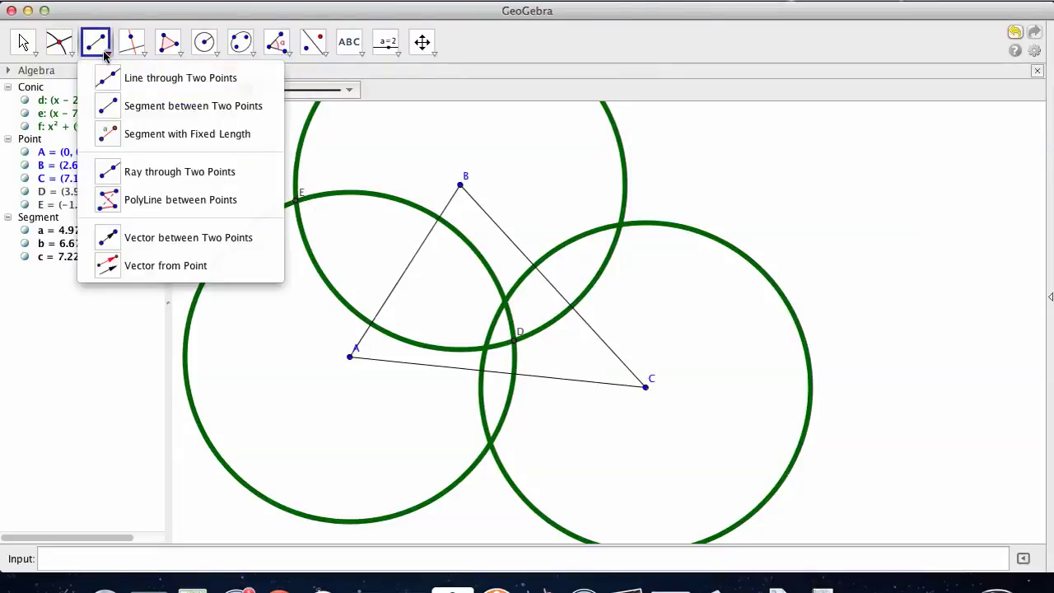
left_click(149, 106)
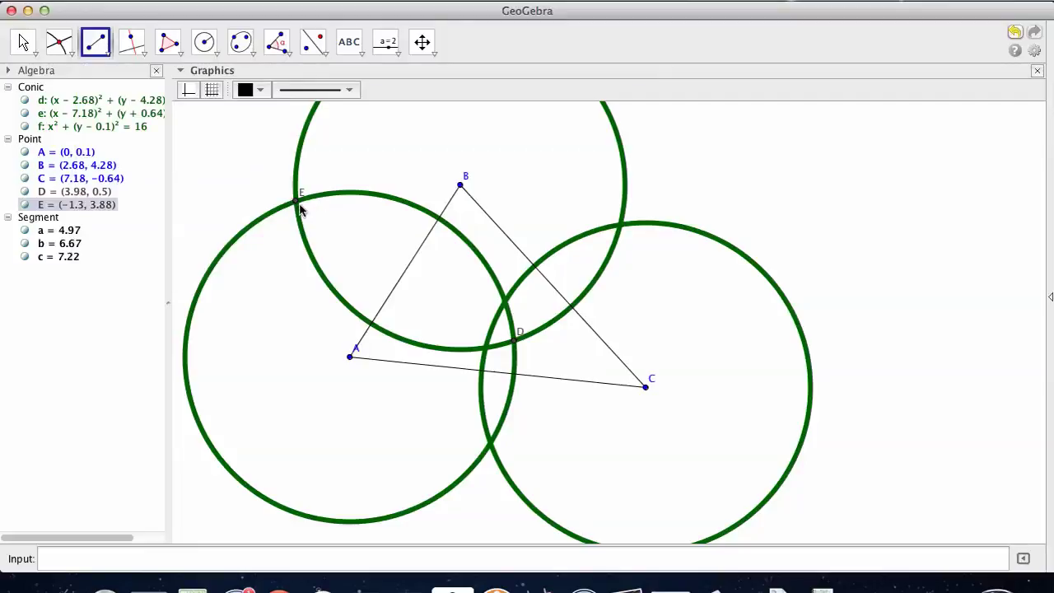
left_click(297, 203)
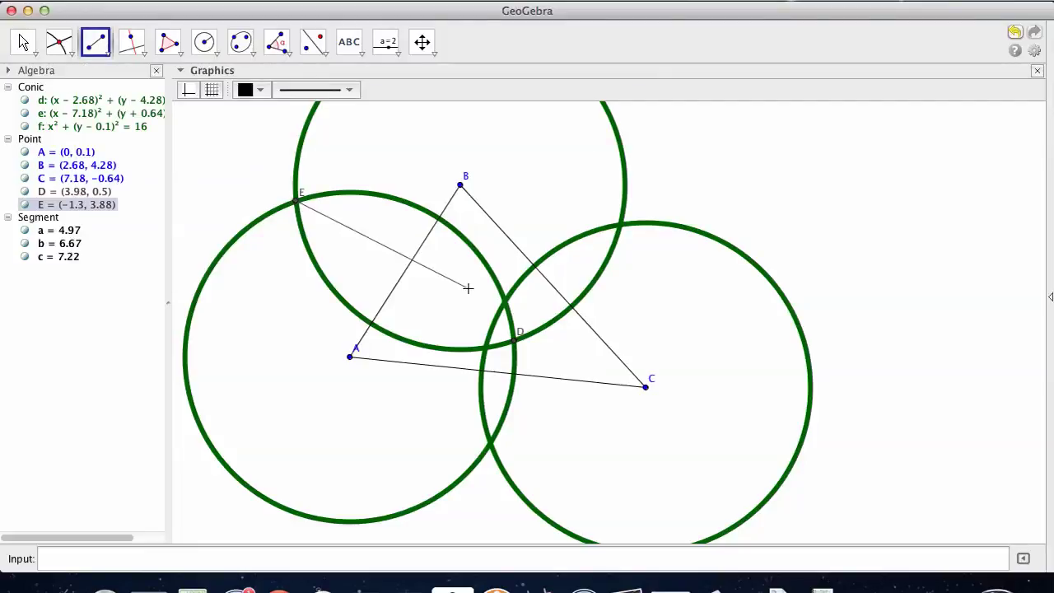
left_click(515, 338)
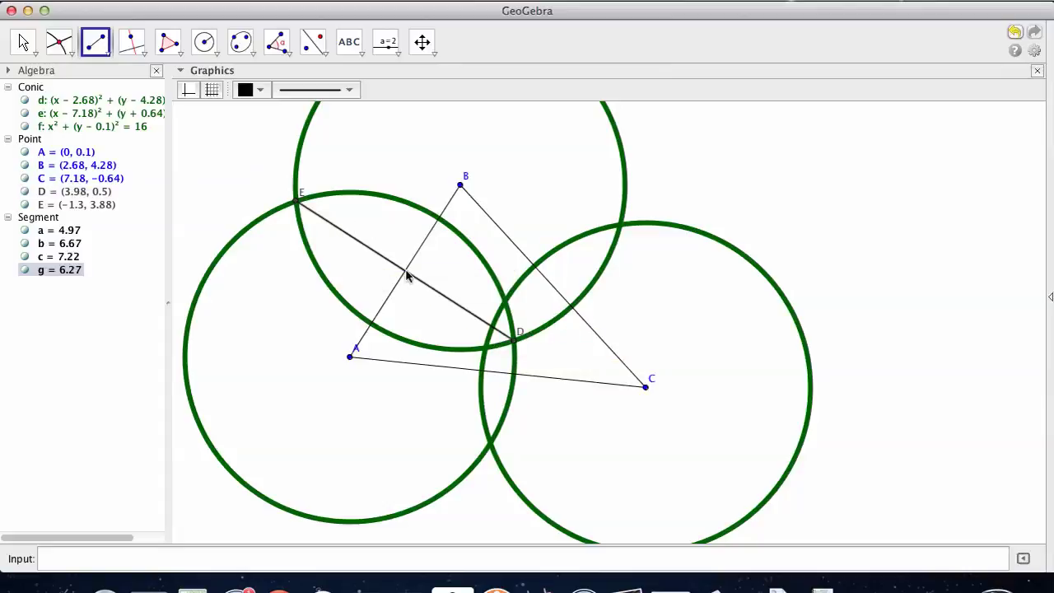
Mark point F where segment ED crosses side AB.
left_click(68, 42)
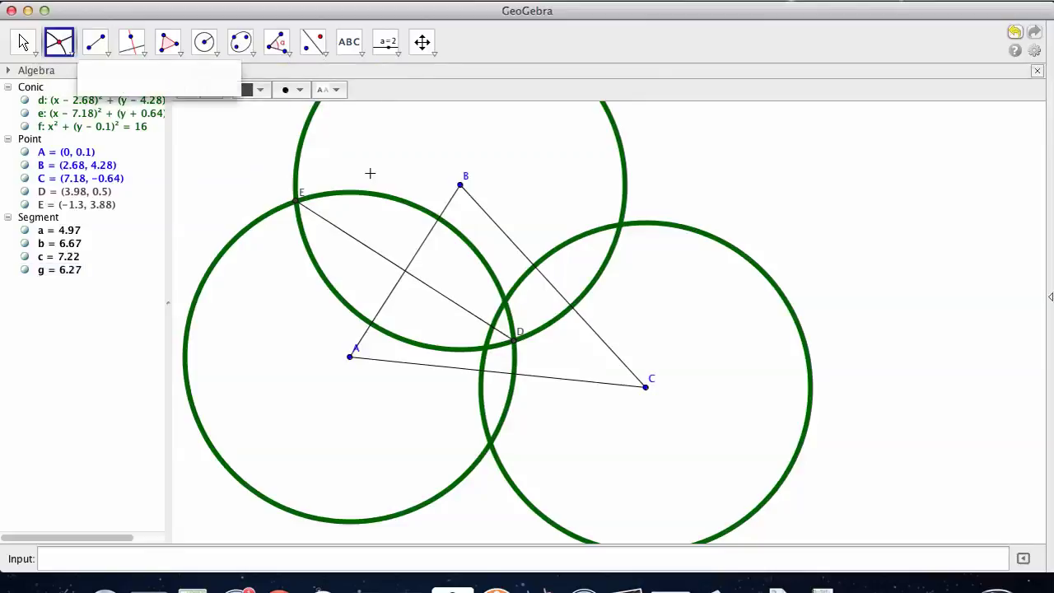
left_click(412, 261)
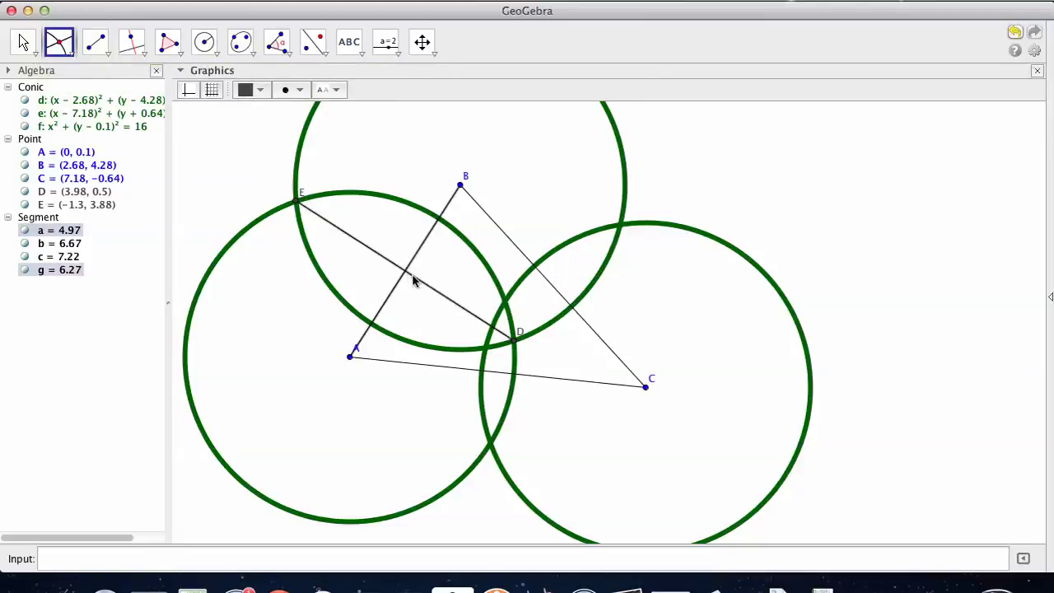
left_click(413, 276)
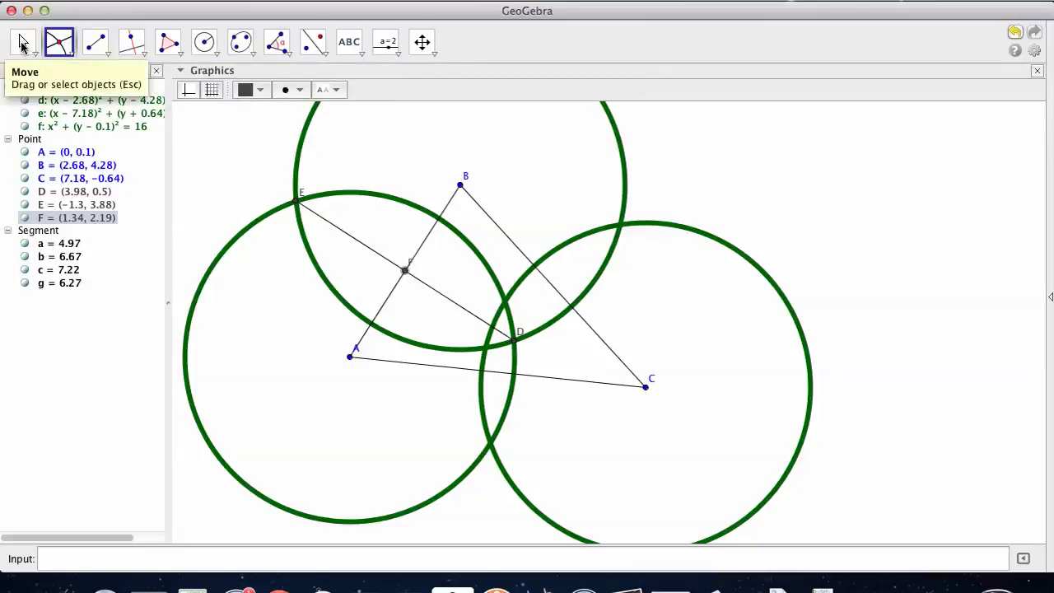
left_click(23, 41)
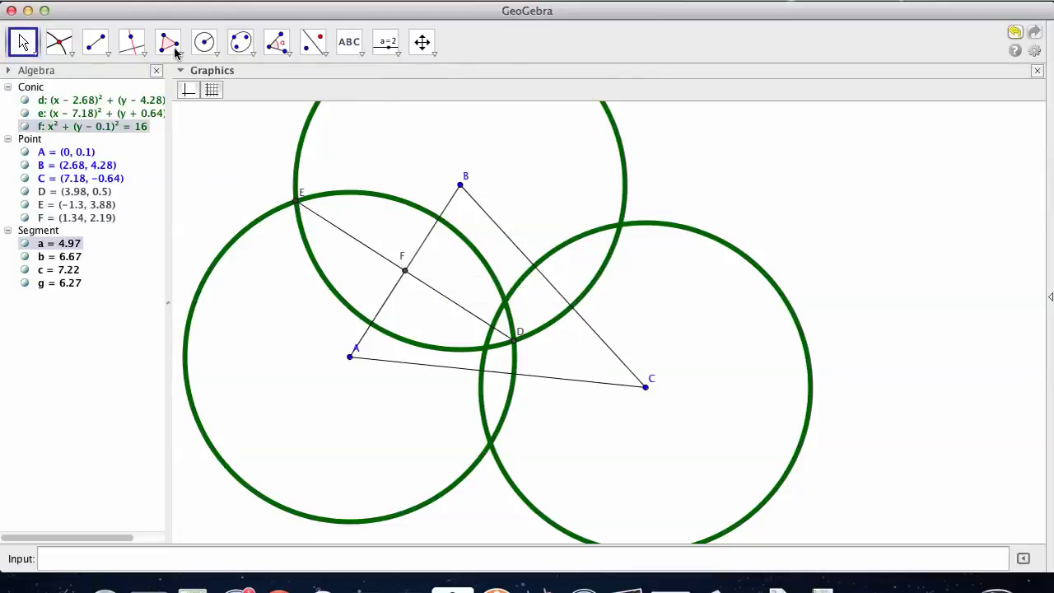
Mark crossings G and H of the circles around B and C and join them with segment h (4.42).
left_click(64, 40)
left_click(628, 205)
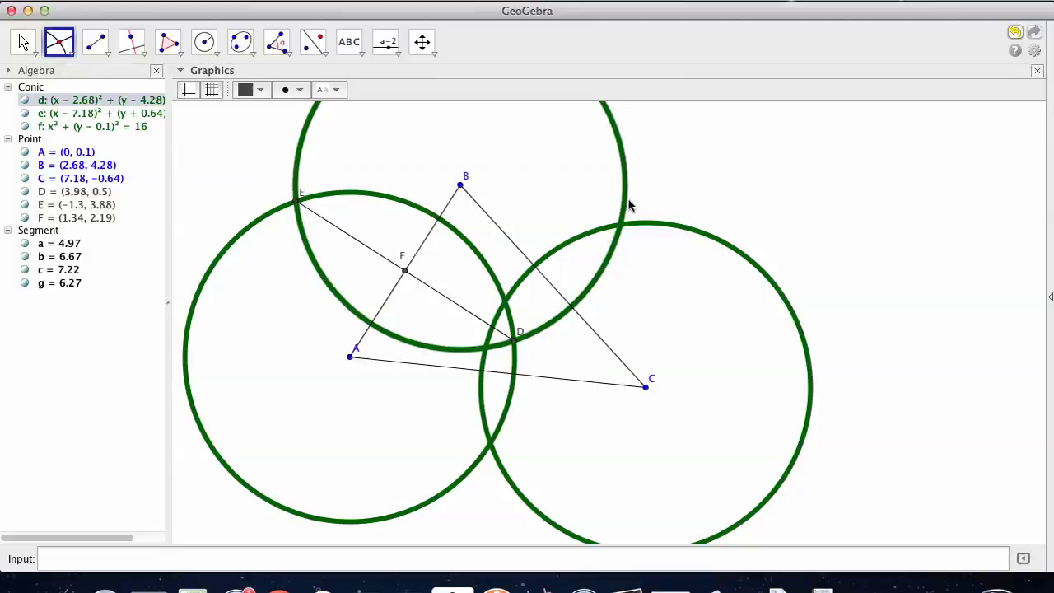
left_click(656, 228)
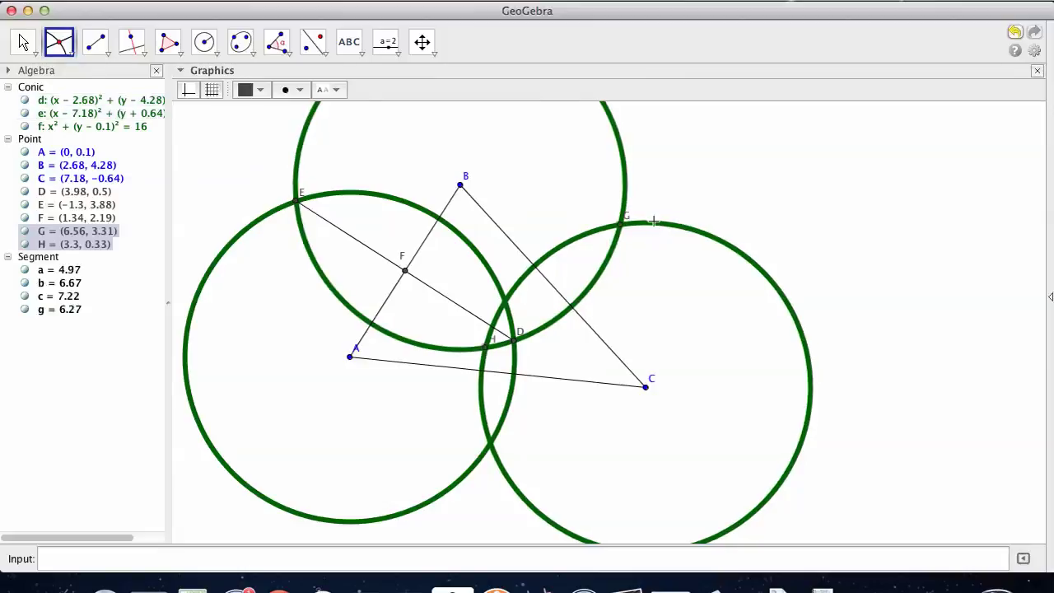
left_click(95, 41)
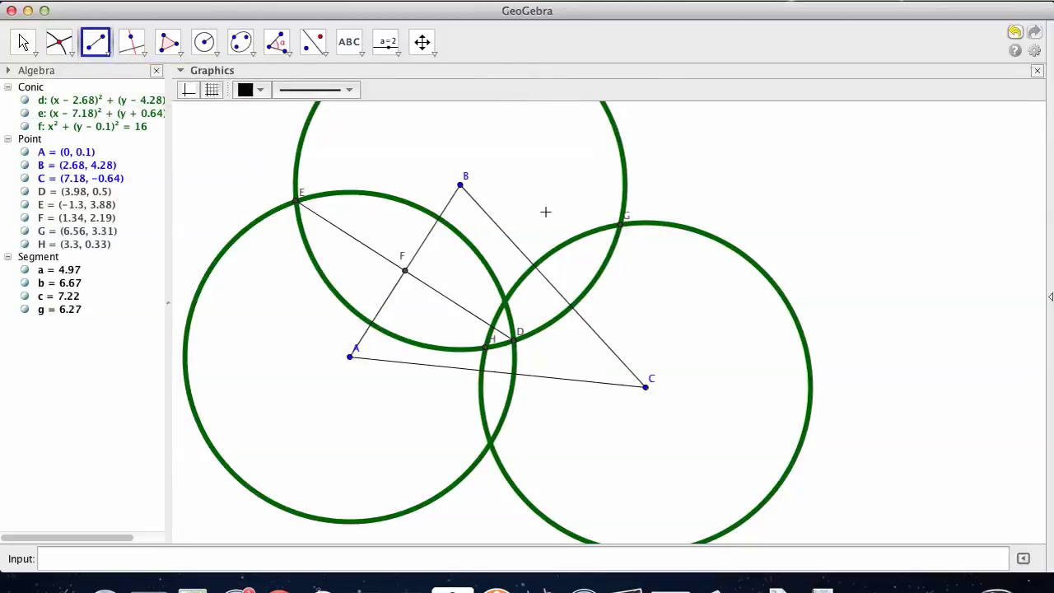
left_click(621, 225)
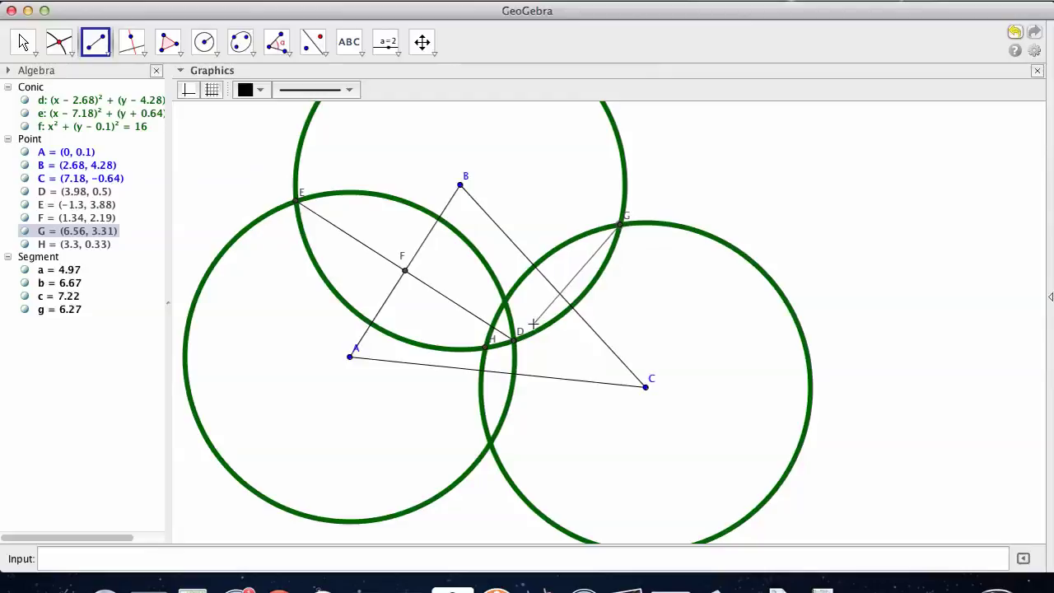
left_click(491, 341)
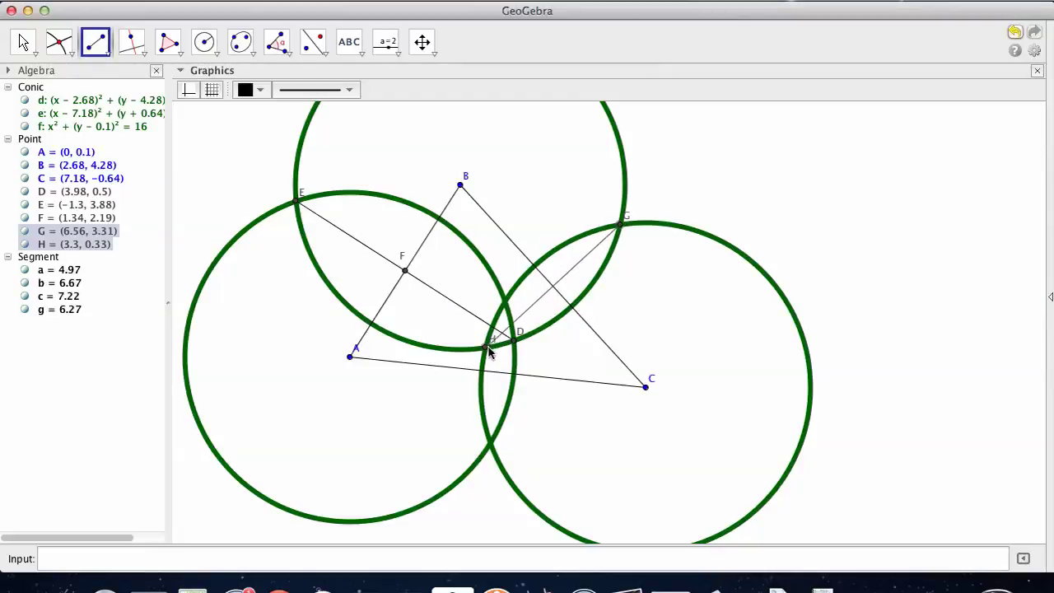
left_click(488, 351)
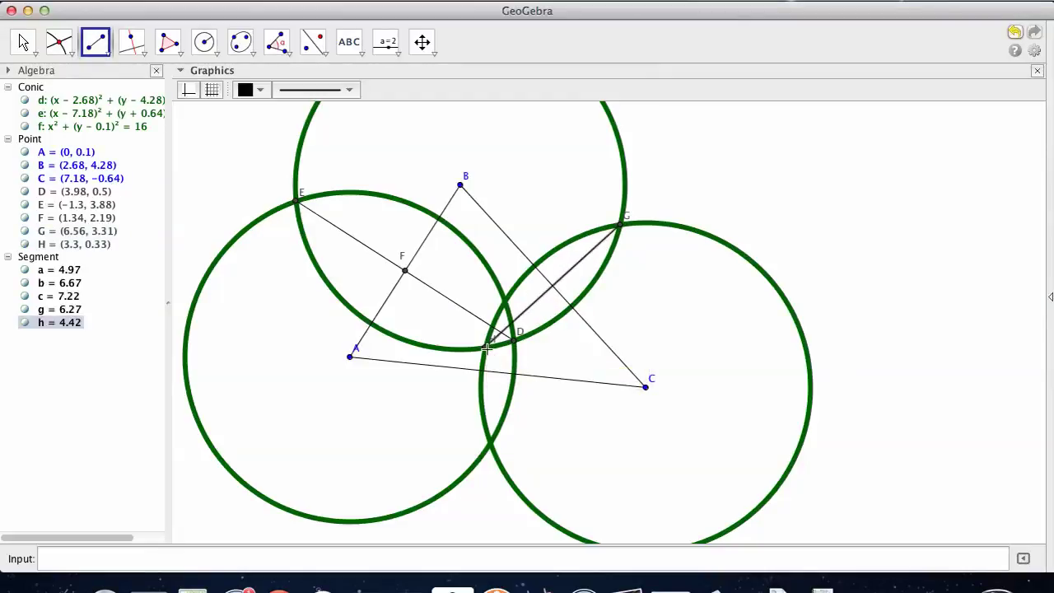
Mark point I where GH meets BC, and points J and K where circles e and f meet.
left_click(57, 41)
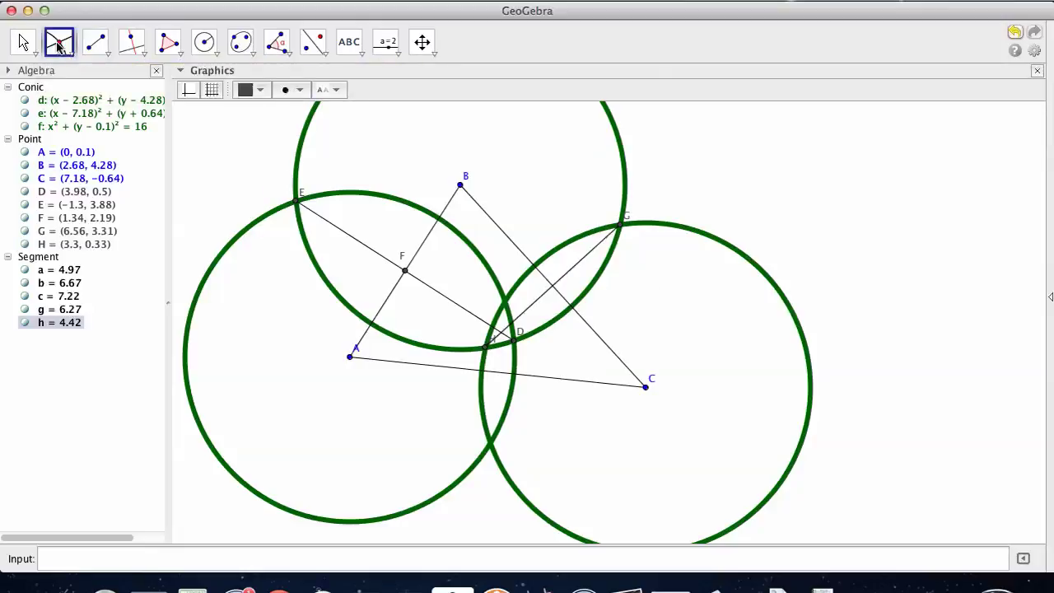
left_click(577, 264)
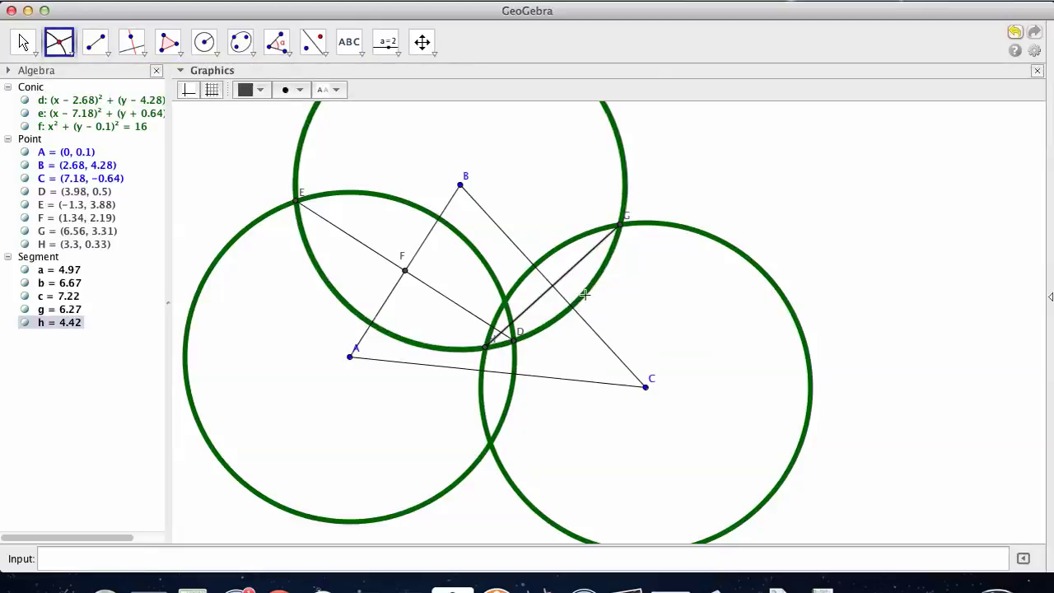
left_click(599, 339)
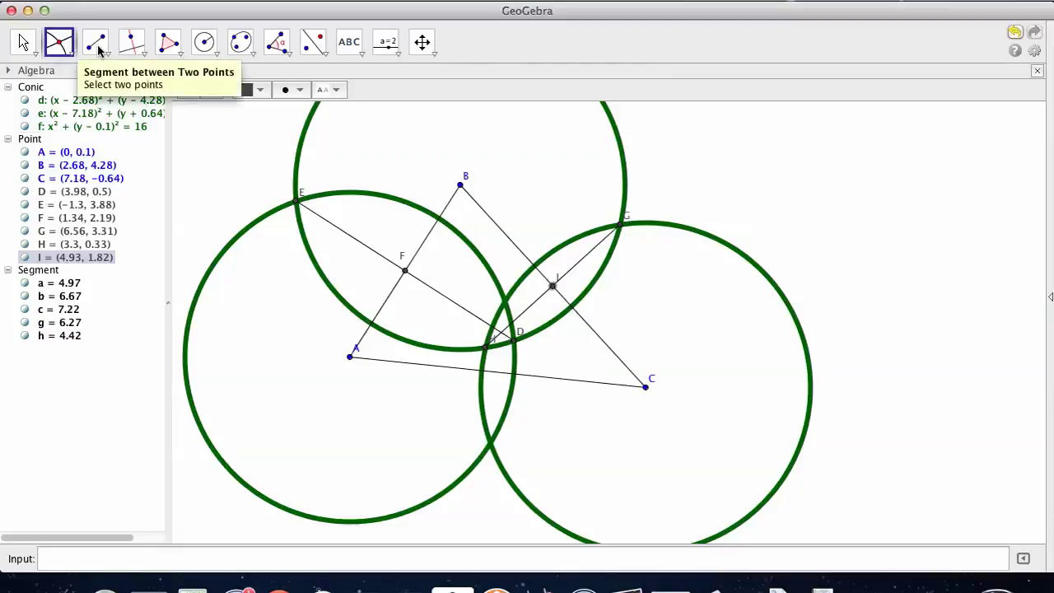
left_click(53, 46)
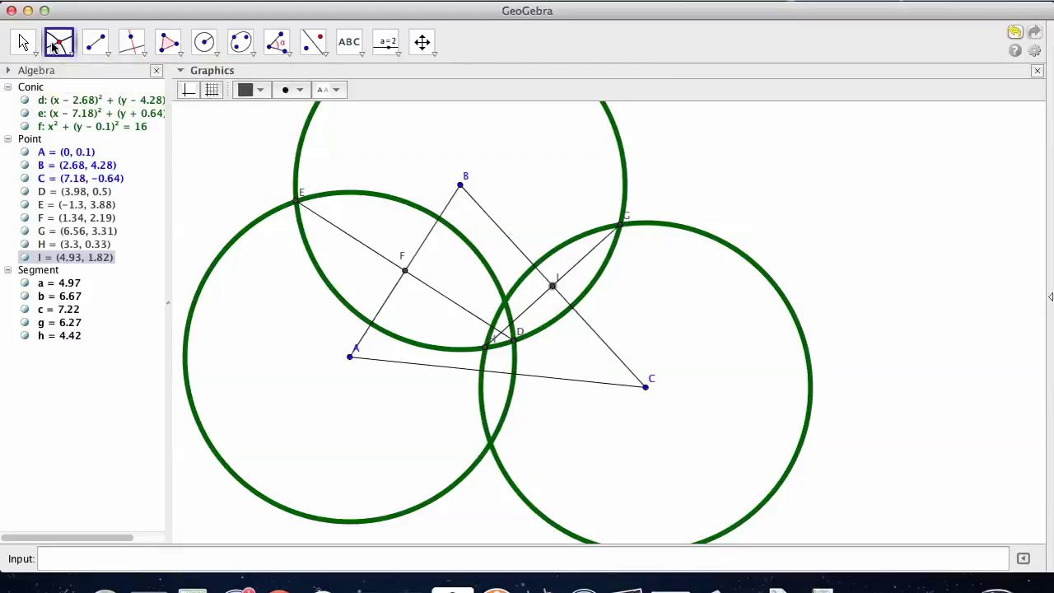
left_click(481, 258)
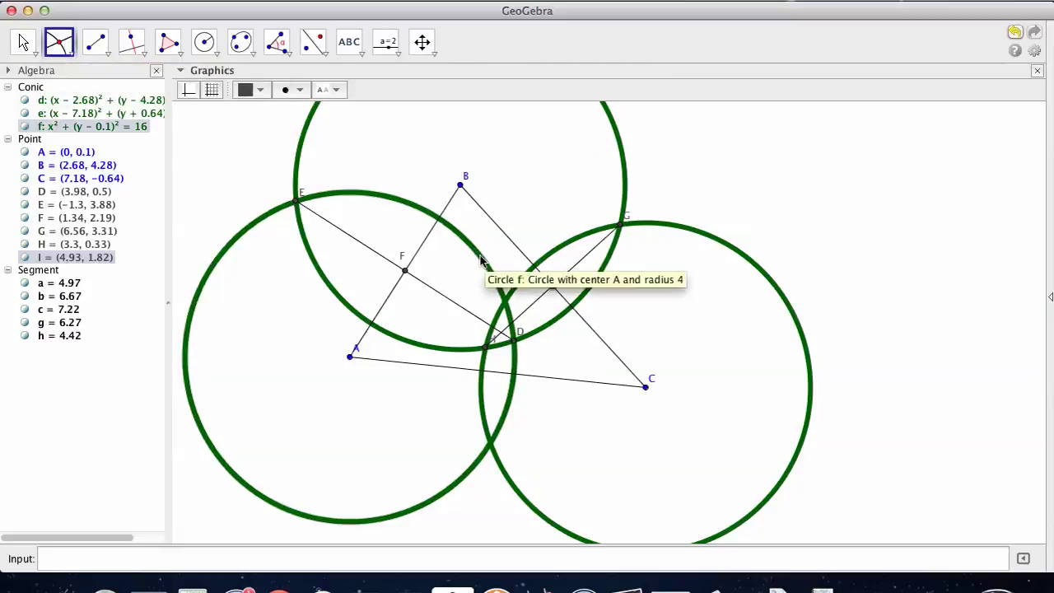
left_click(556, 254)
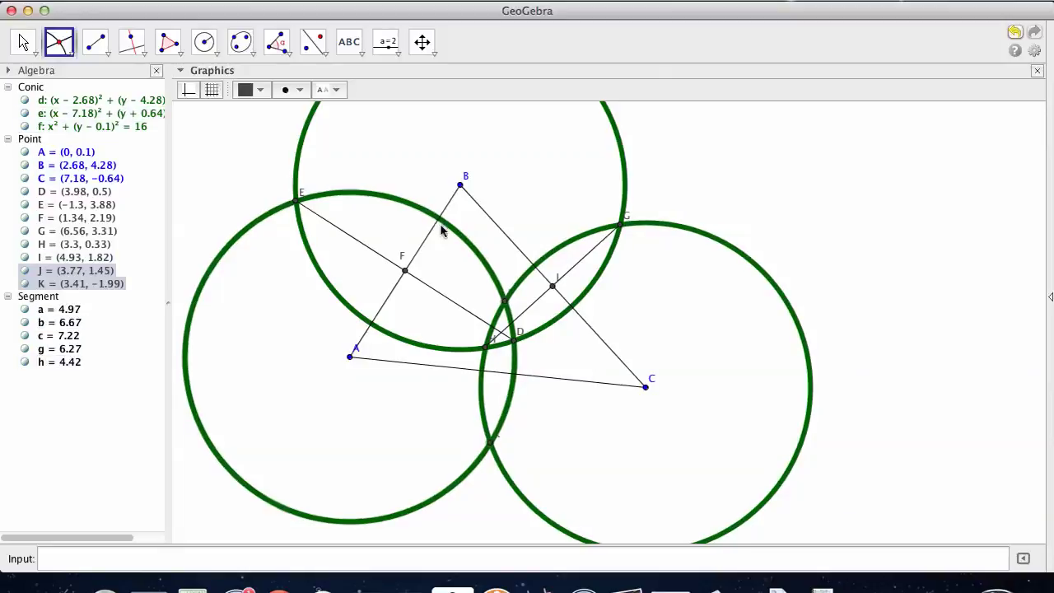
Draw segment i (3.45) from J to K and mark point L where it meets side AC.
left_click(95, 43)
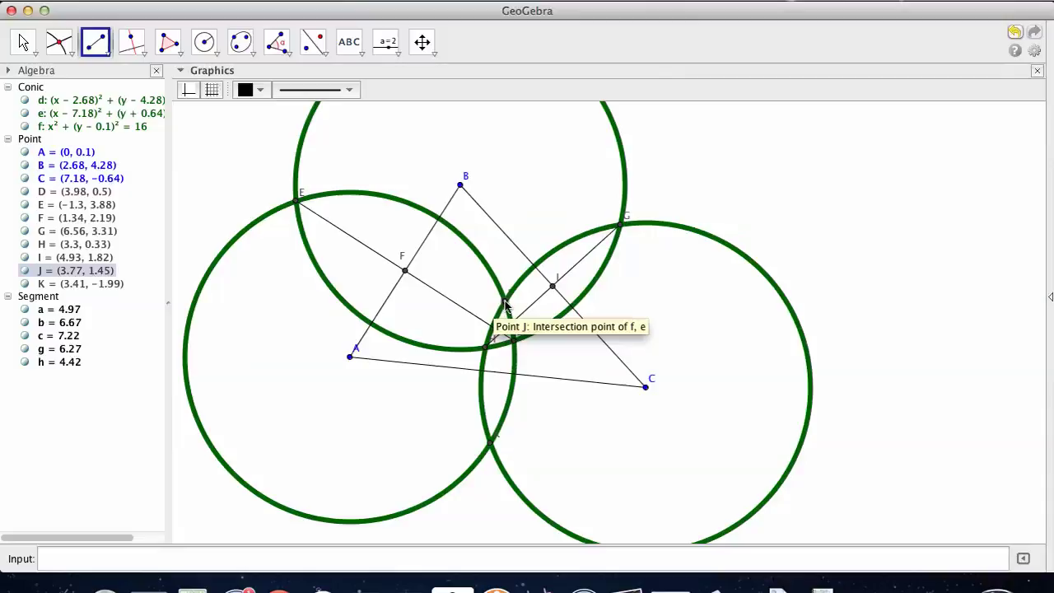
left_click(505, 305)
left_click(491, 443)
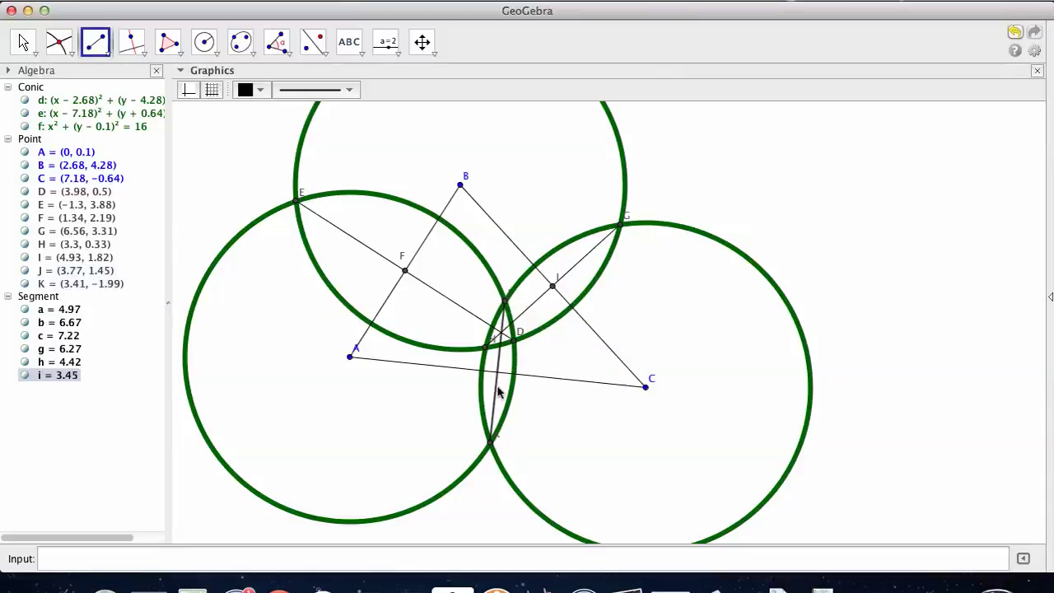
left_click(63, 48)
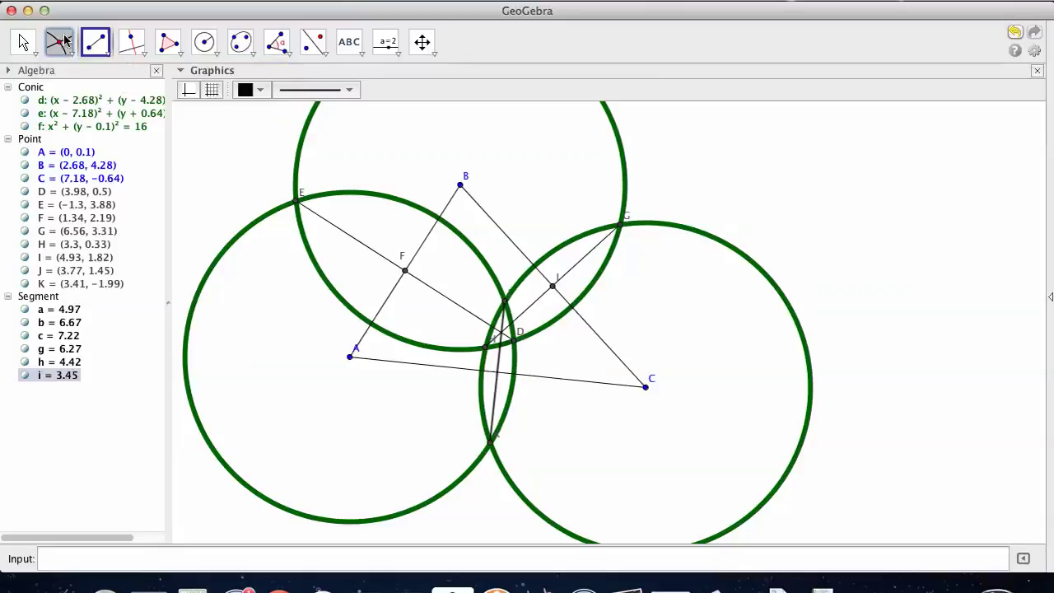
left_click(499, 363)
left_click(552, 376)
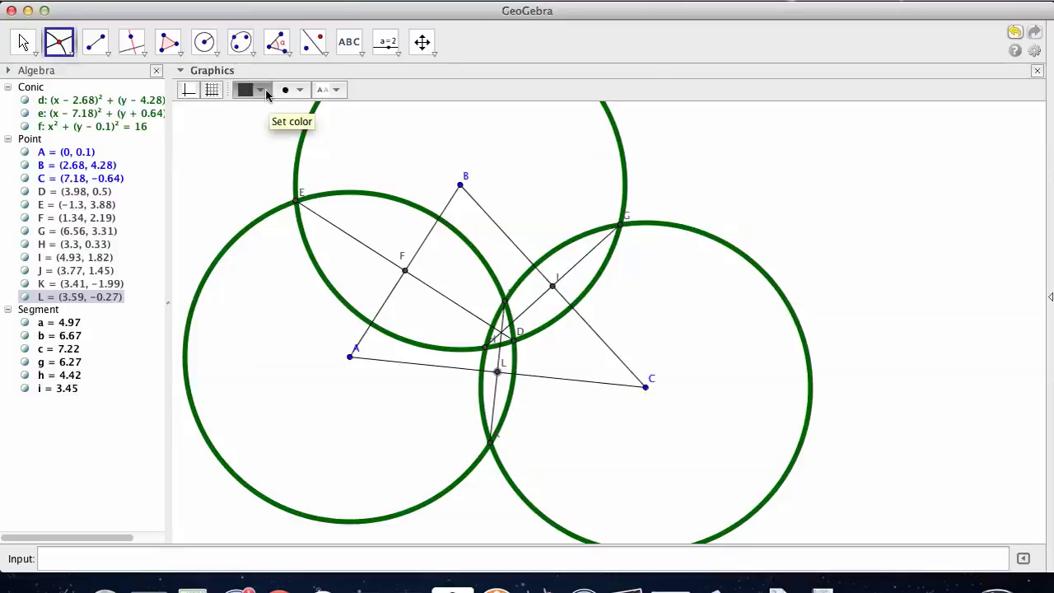
Draw median j (6.49) from F to C, coloured red with a thicker line.
left_click(101, 45)
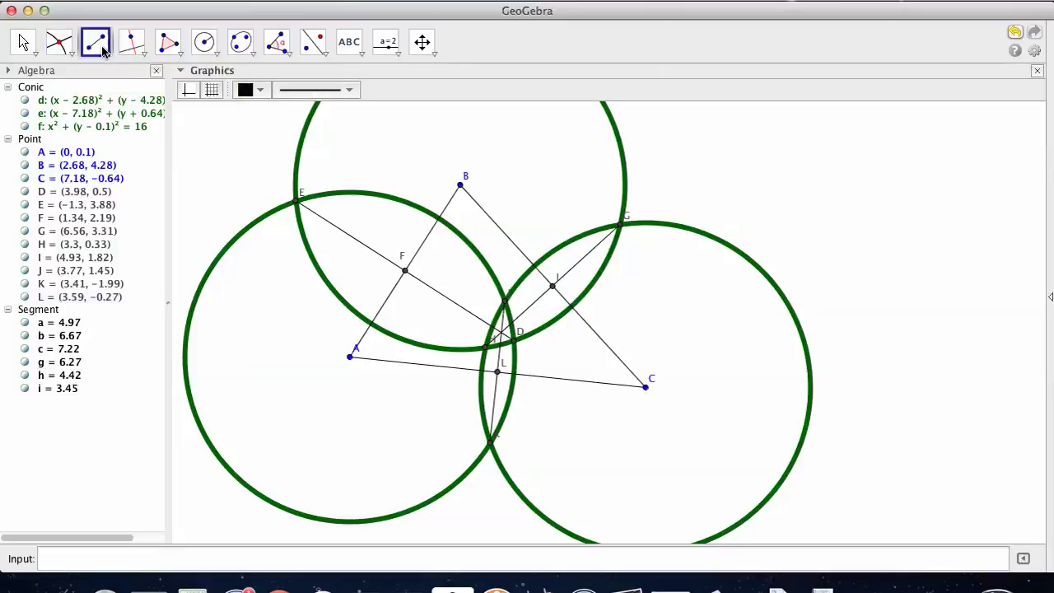
left_click(102, 45)
left_click(136, 107)
left_click(404, 272)
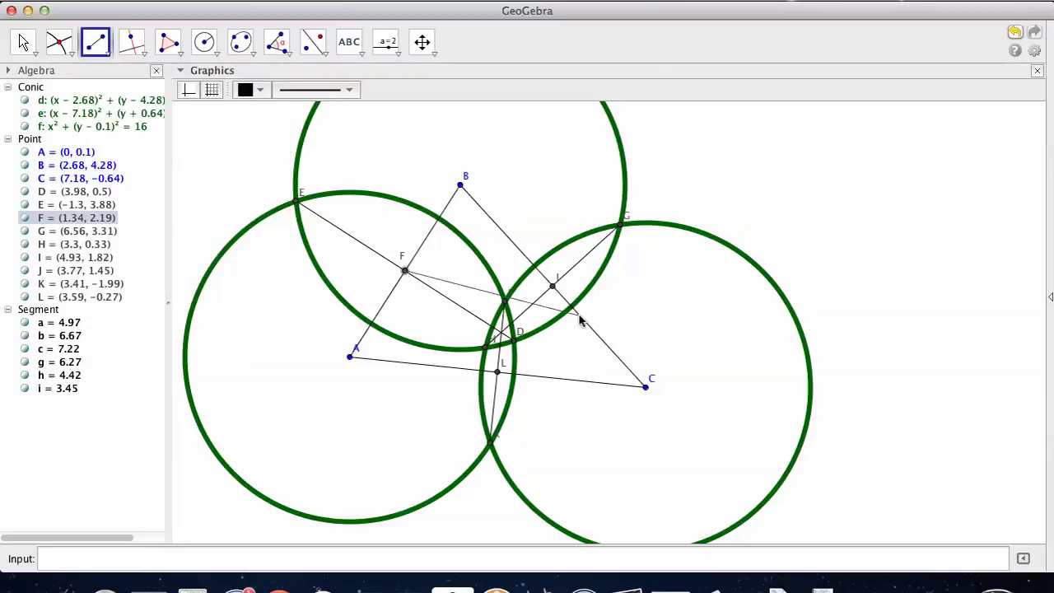
left_click(645, 384)
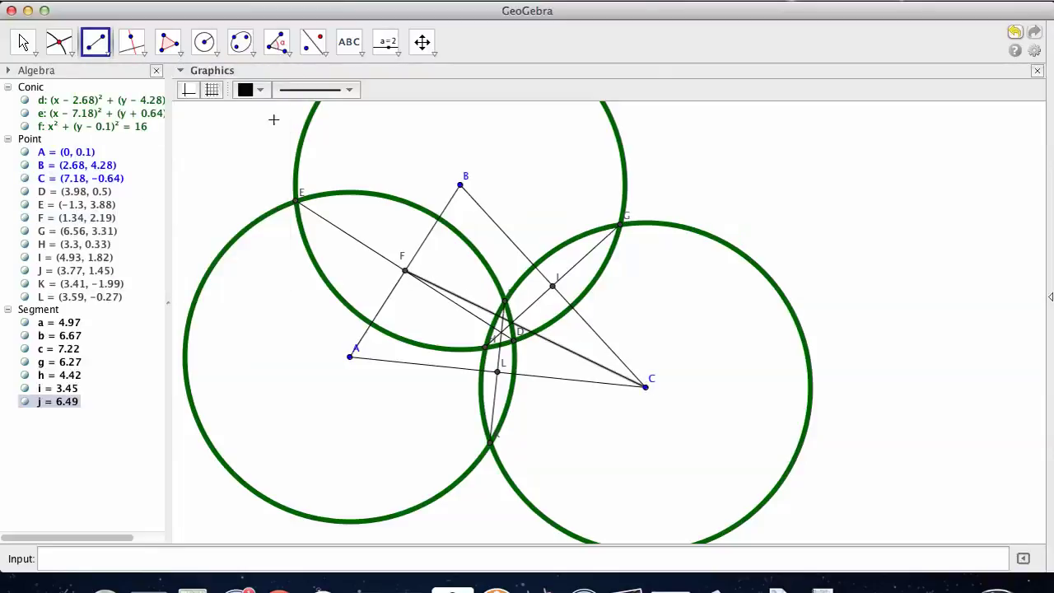
left_click(259, 91)
left_click(243, 109)
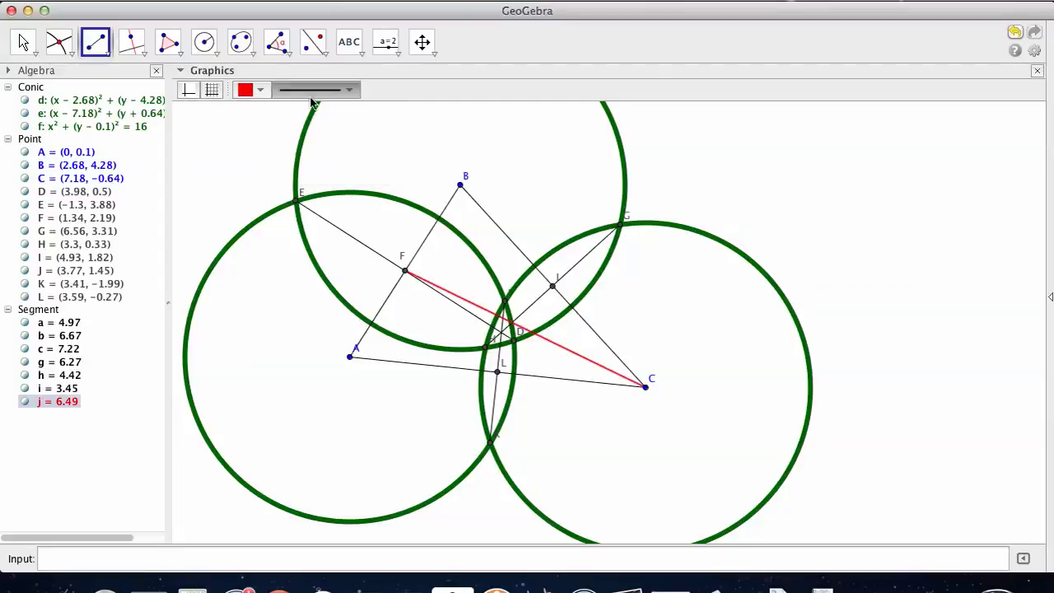
left_click(349, 90)
left_click_drag(303, 200, 329, 201)
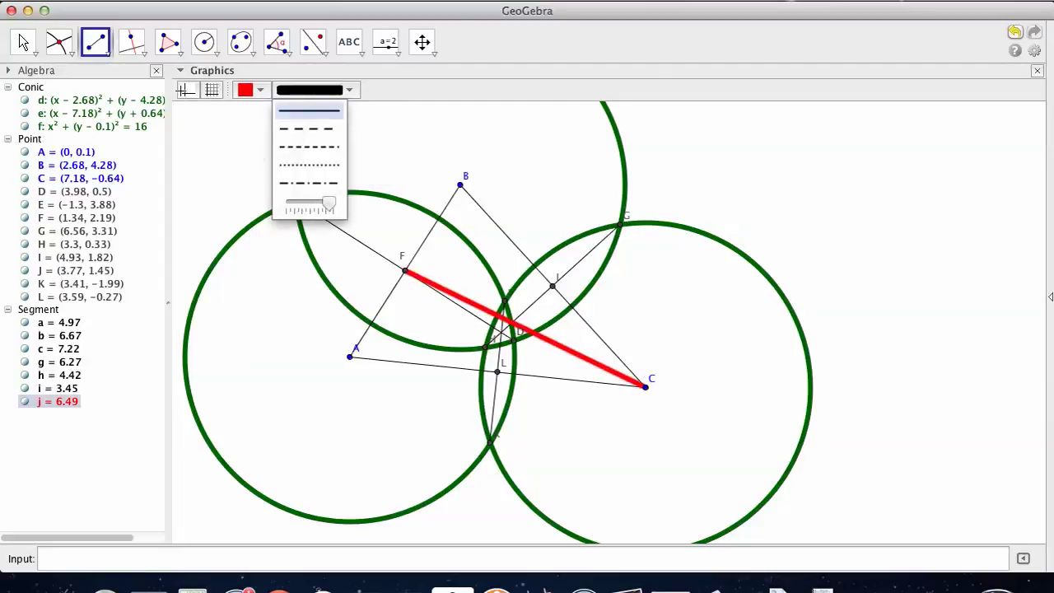
Add red medians k from I to A (5.22) and l from L to B (4.64).
left_click(95, 41)
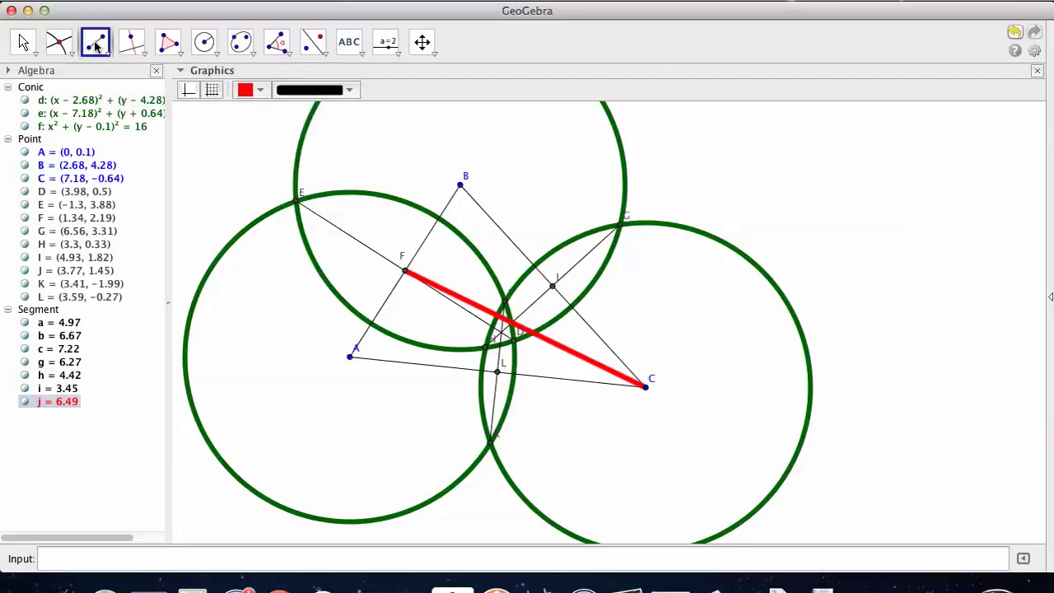
left_click(551, 288)
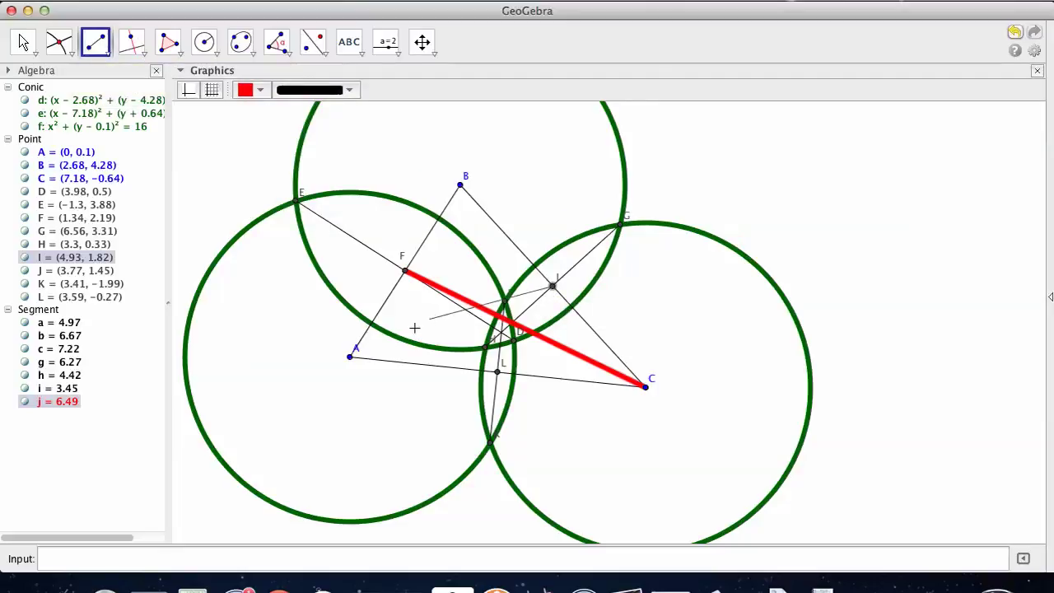
left_click(350, 356)
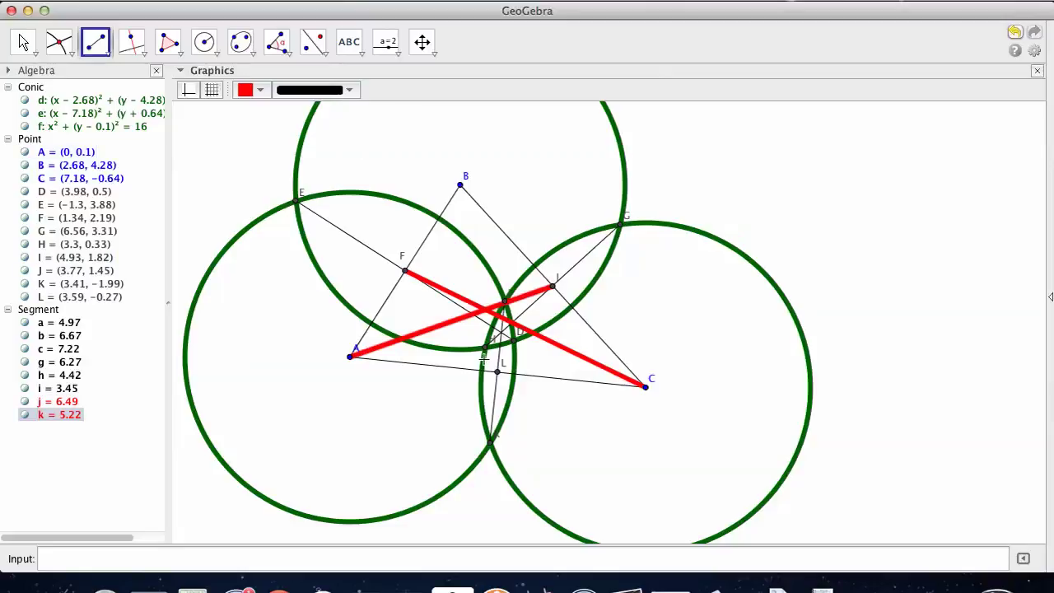
left_click(497, 373)
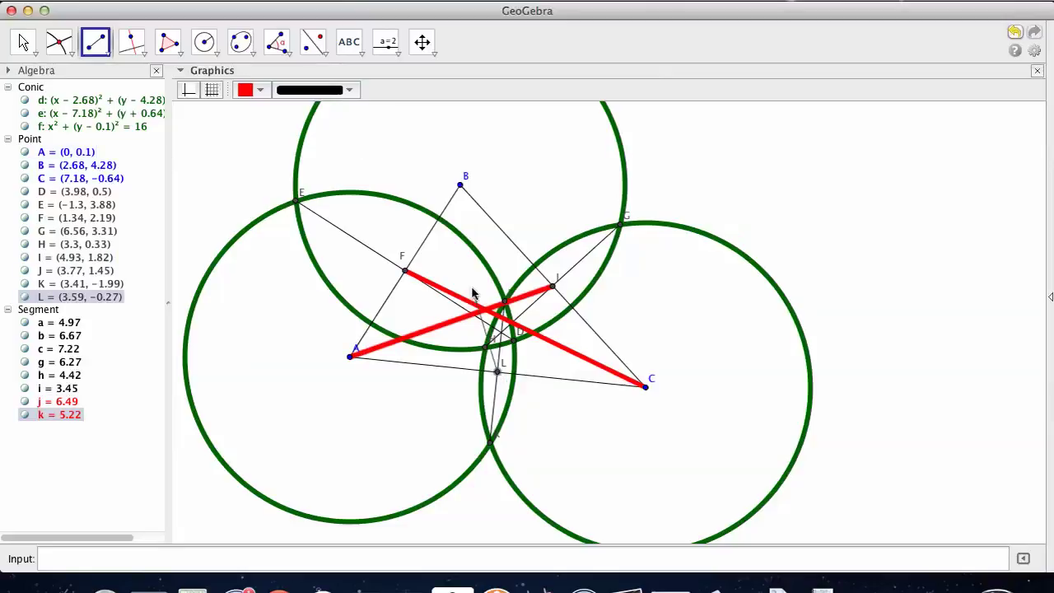
left_click(461, 186)
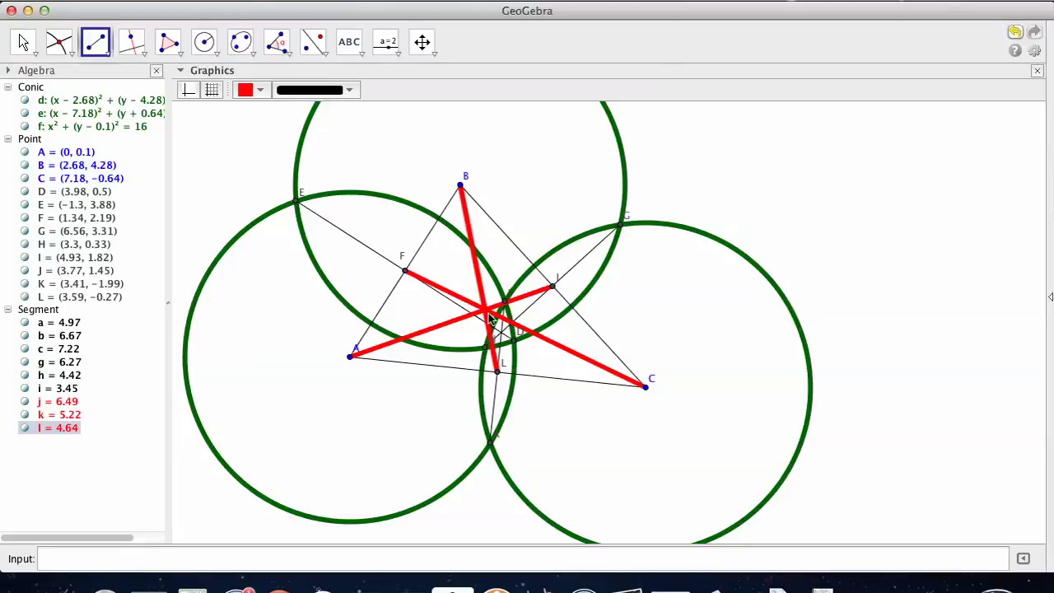
left_click(64, 42)
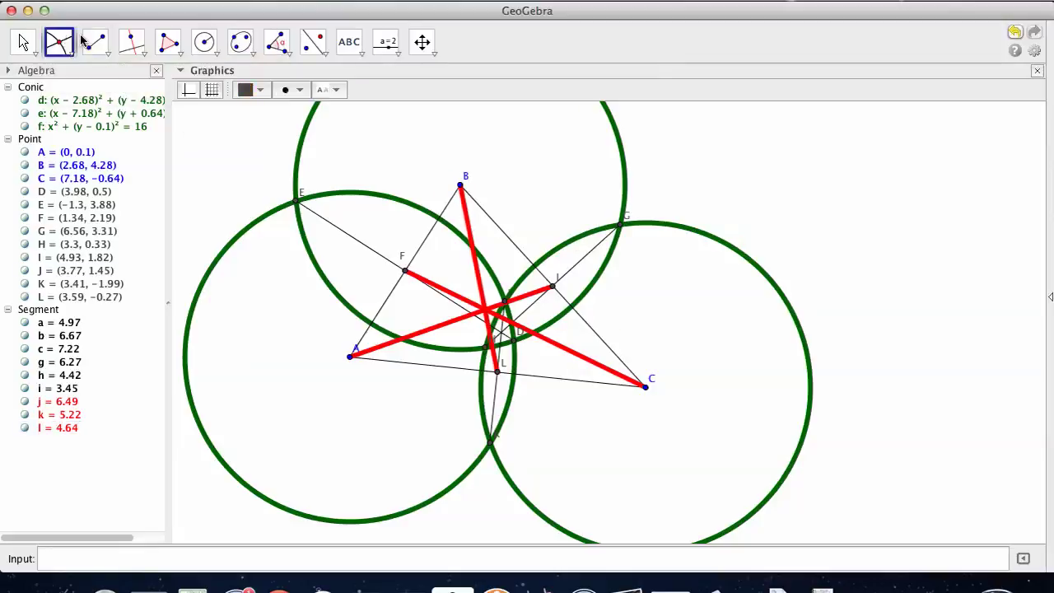
Intersect medians l and j to create centroid M at (3.29, 1.25).
left_click(466, 216)
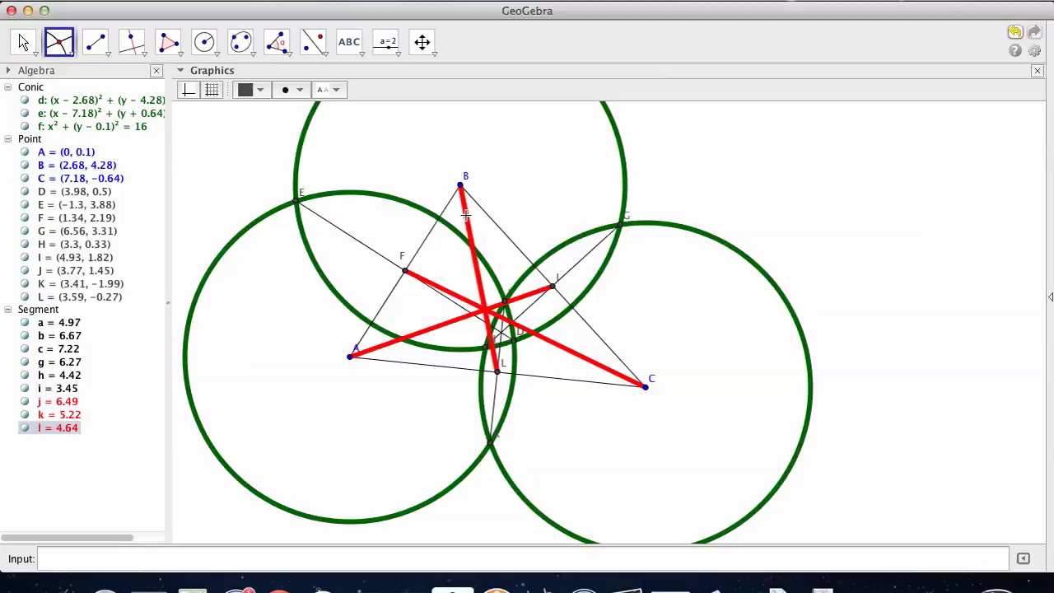
left_click(458, 300)
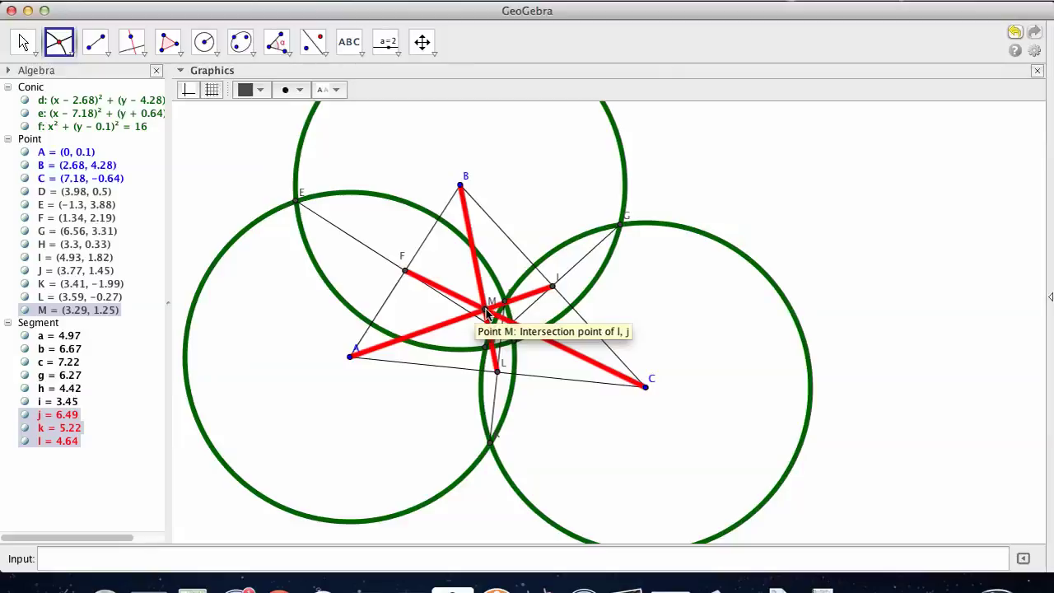
Insert the text 'centroid' near the upper right of the canvas.
left_click(349, 43)
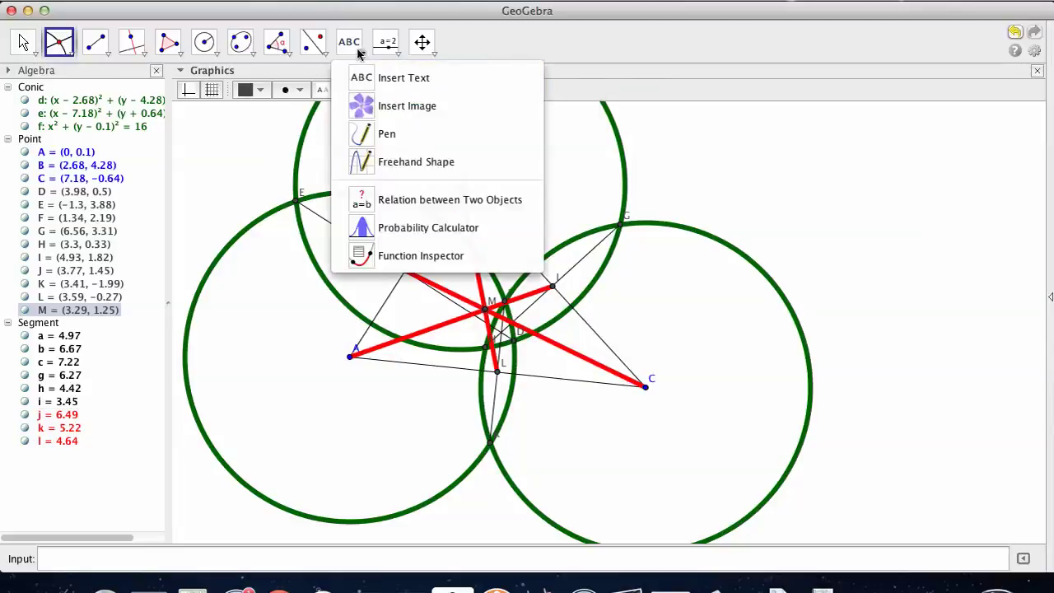
left_click(354, 75)
left_click(684, 166)
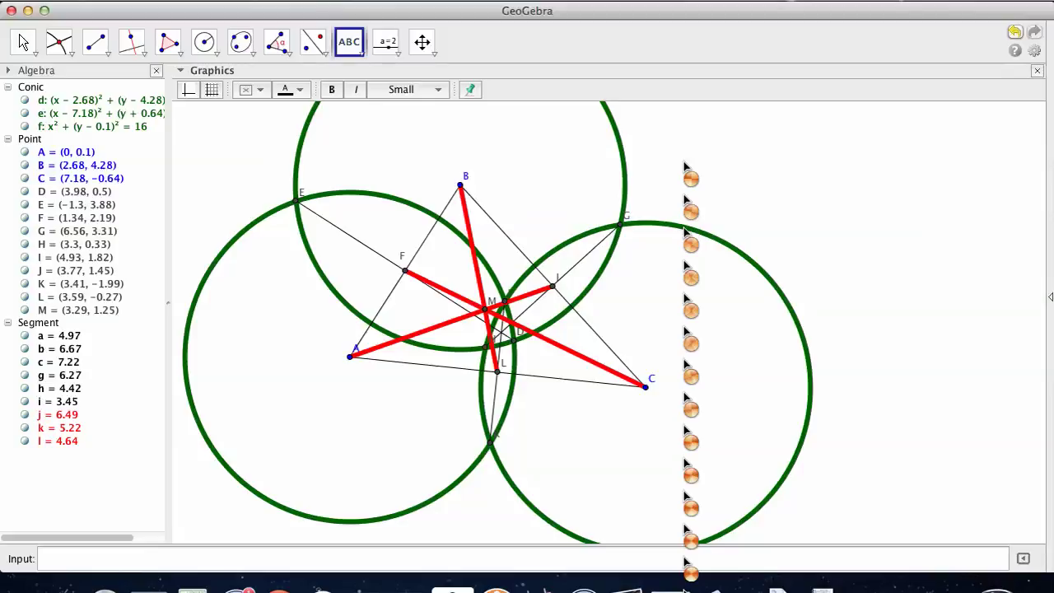
type("ce")
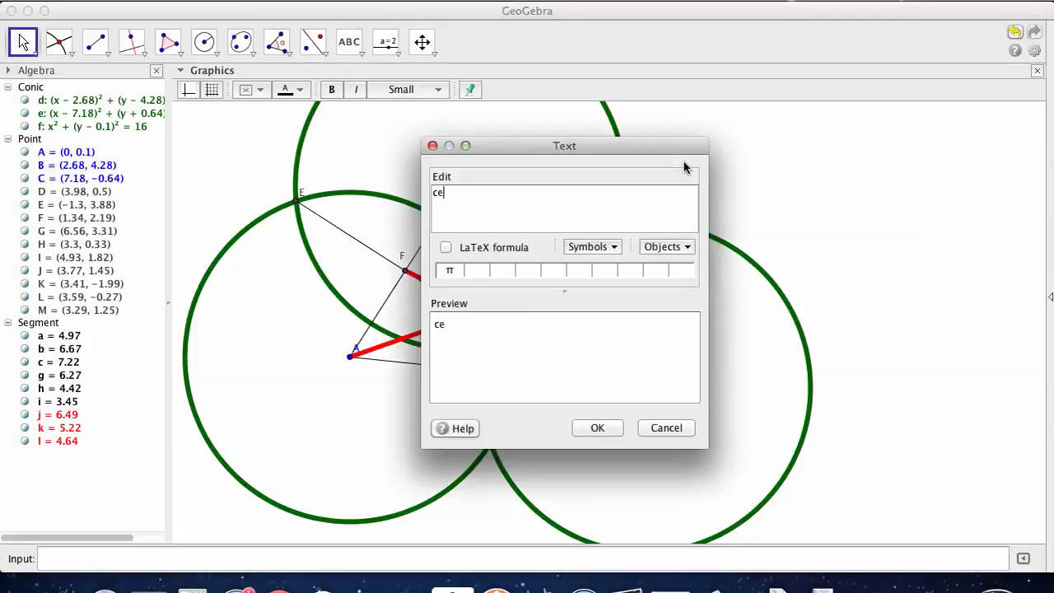
type("ntroid")
left_click(603, 429)
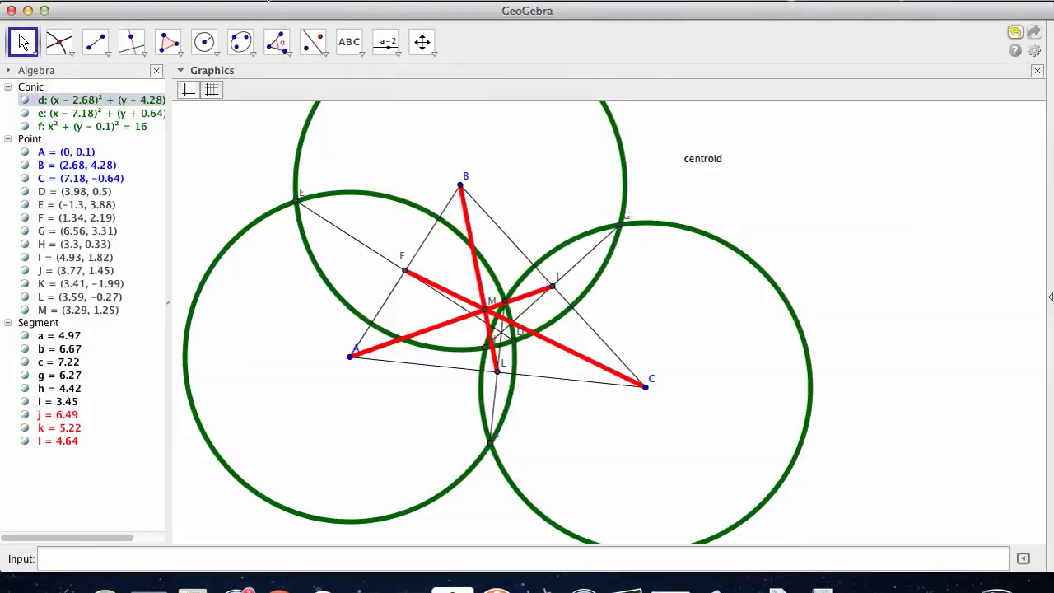
Set the program's font size to 24 pt.
left_click(270, 1)
mouse_move(271, 102)
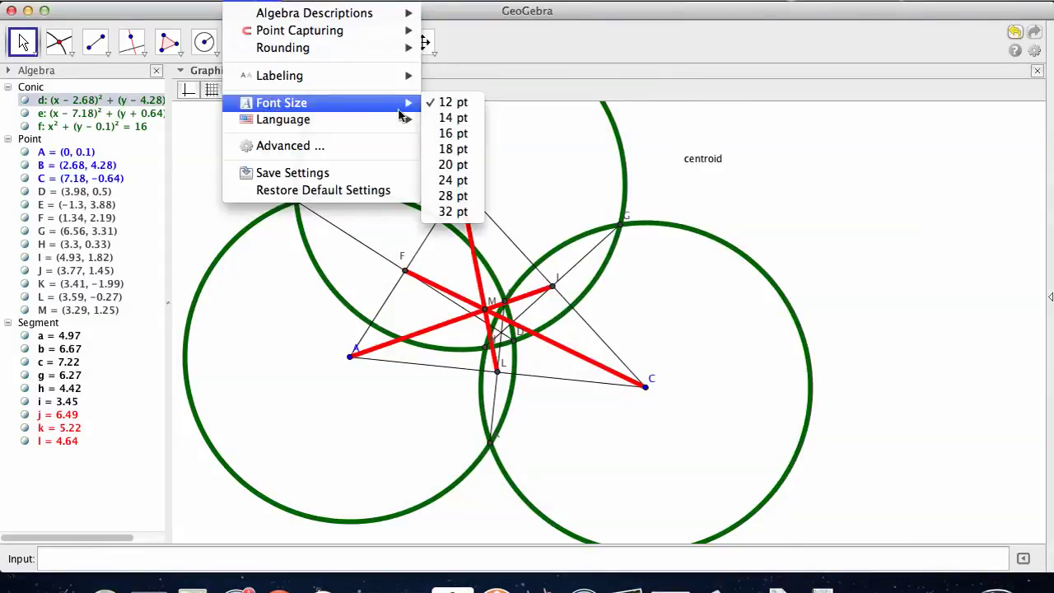
left_click(449, 180)
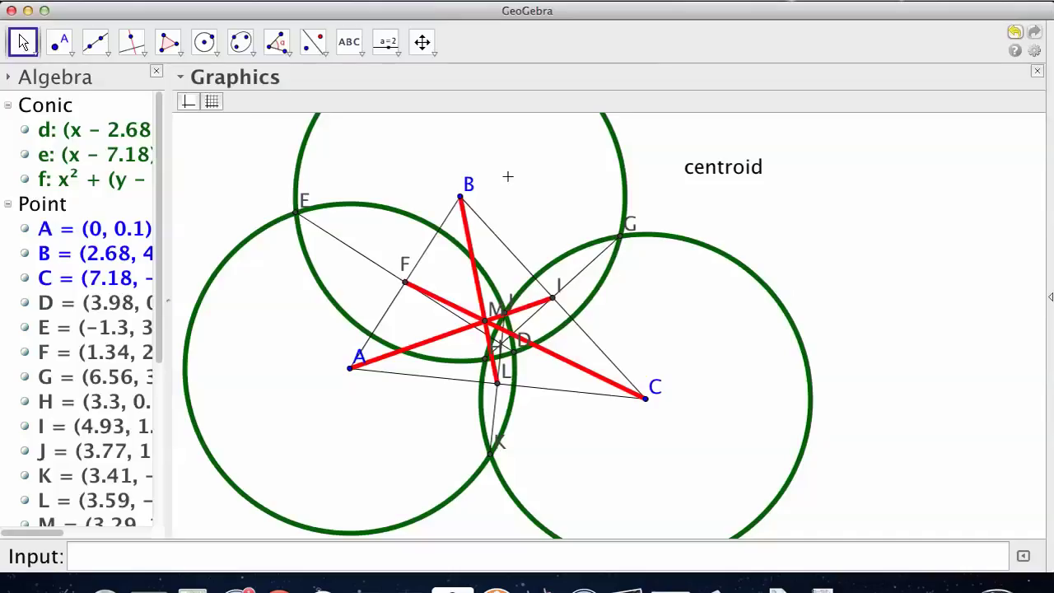
mouse_move(488, 327)
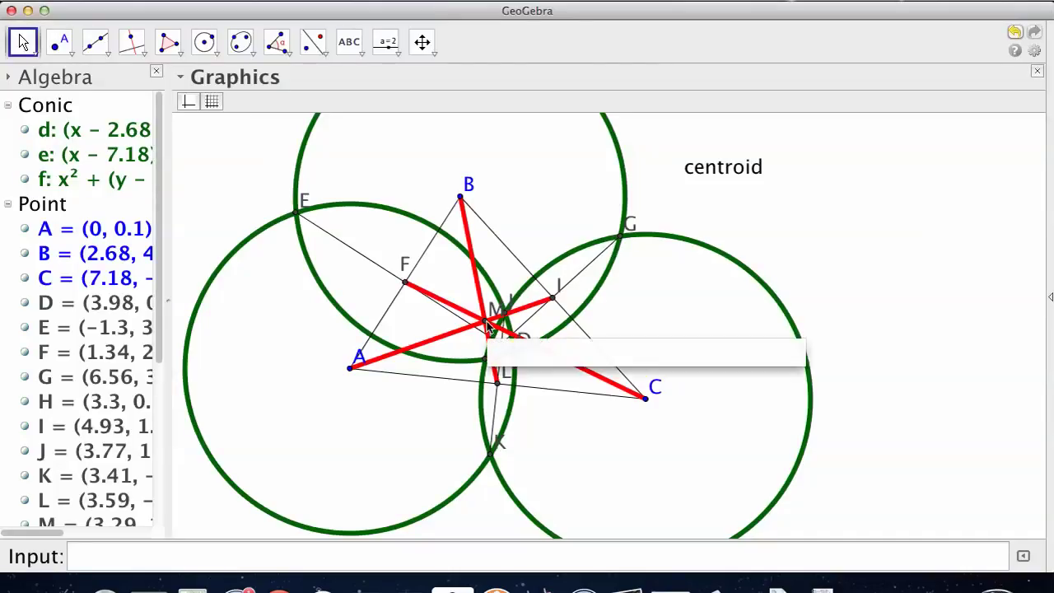